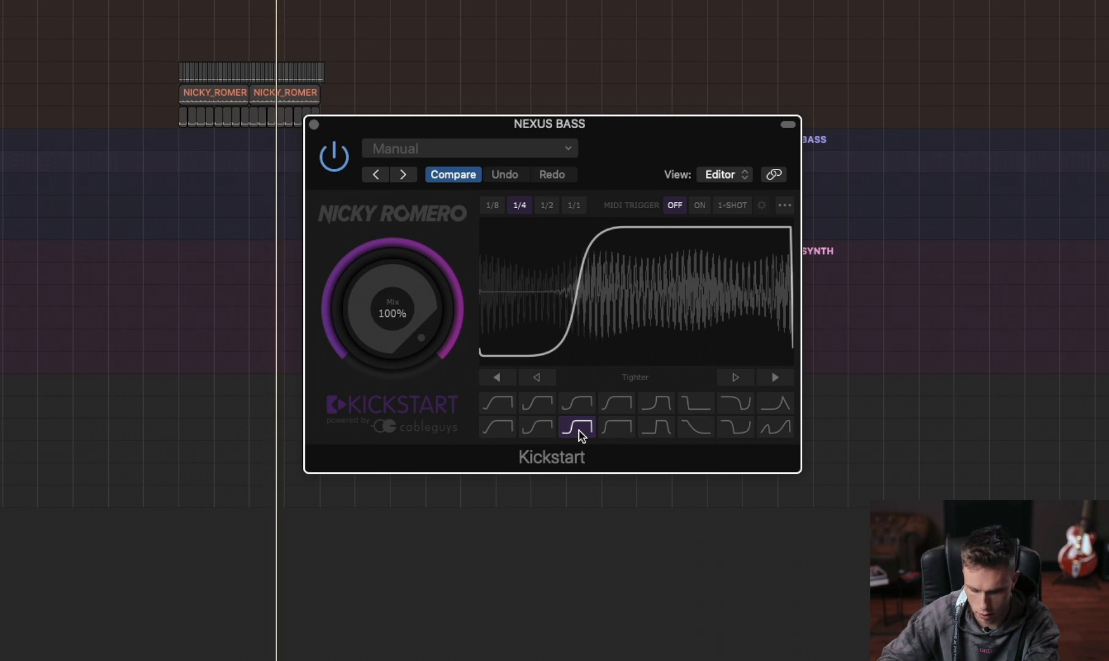
Stop playback and close the Kickstart plug-in window on the NEXUS BASS track.
{"action": "key", "text": "space"}
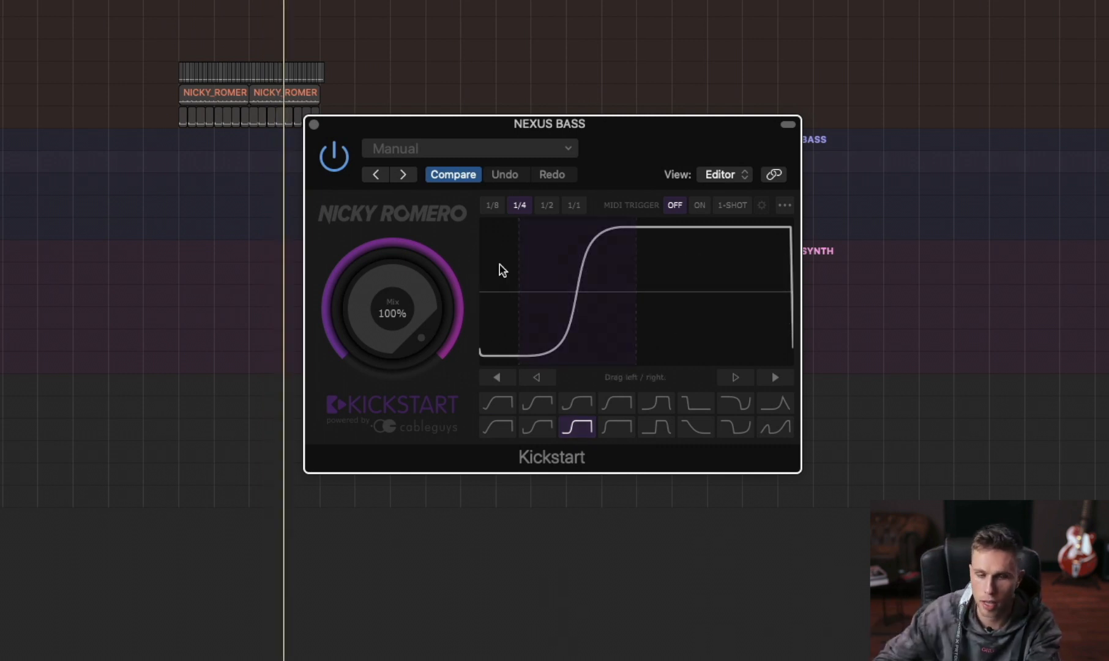
{"action": "left_click_drag", "start_coordinate": [393, 309], "coordinate": [393, 275]}
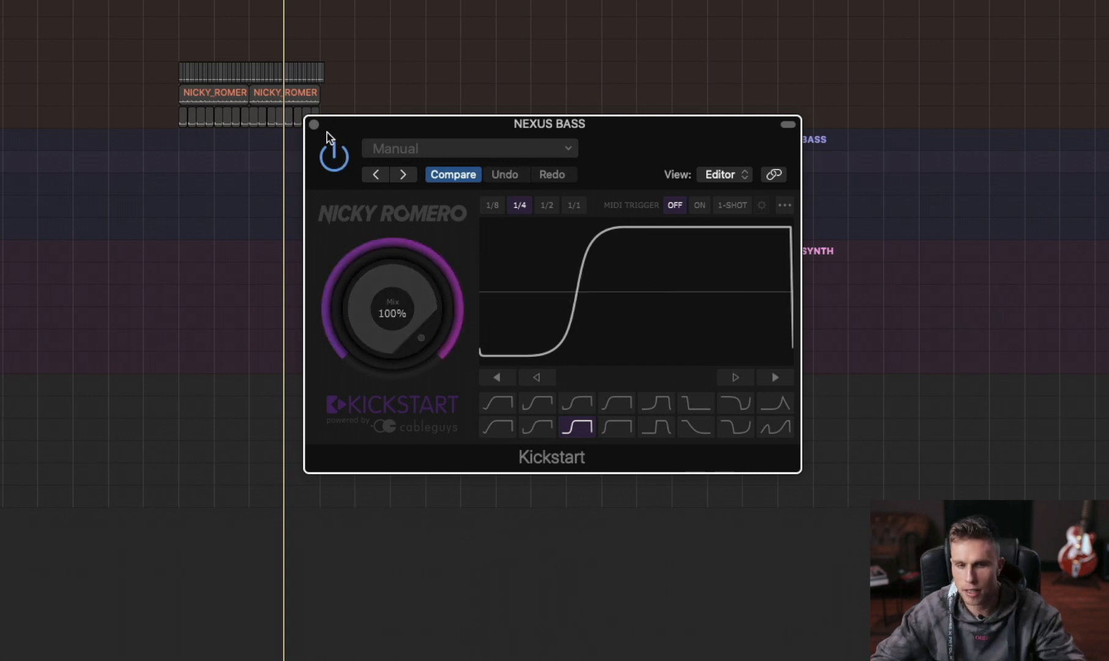
{"action": "left_click_drag", "start_coordinate": [347, 128], "coordinate": [279, 157]}
{"action": "left_click", "coordinate": [246, 153]}
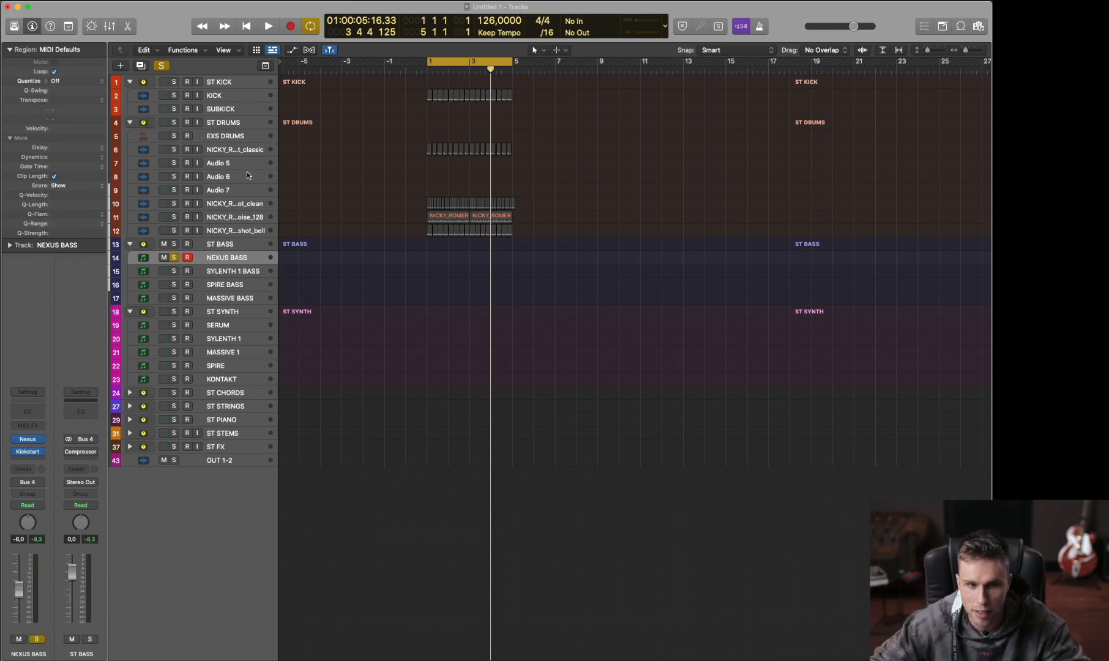
Solo the KICK track and remove the Kickstart plug-in from the NEXUS BASS channel.
{"action": "left_click", "coordinate": [174, 95]}
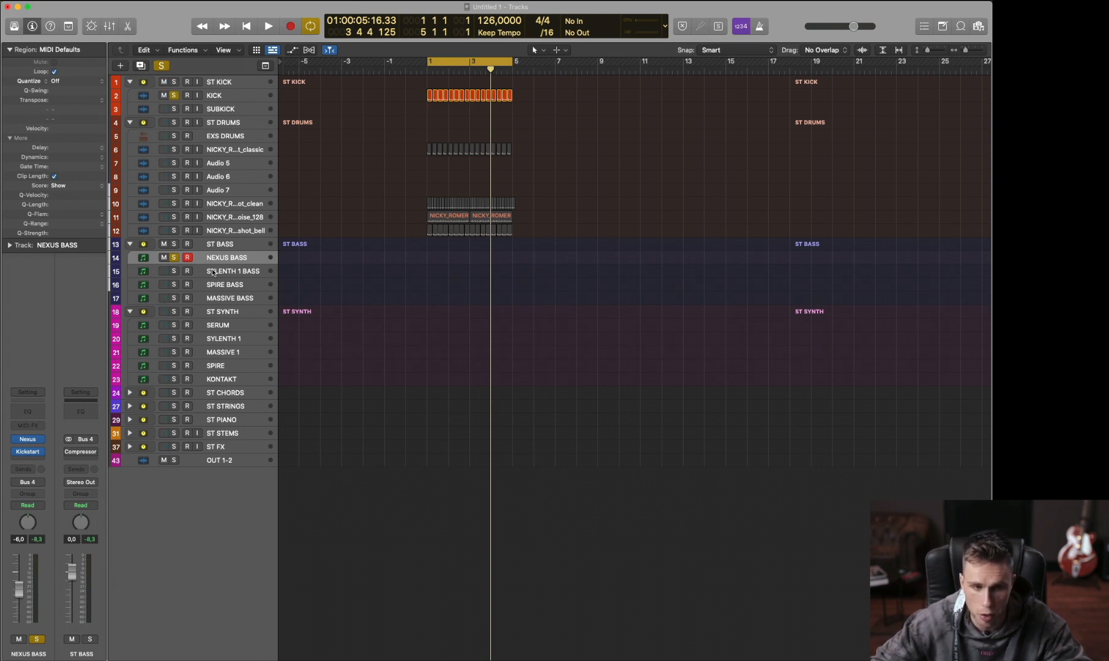
{"action": "left_click", "coordinate": [40, 451]}
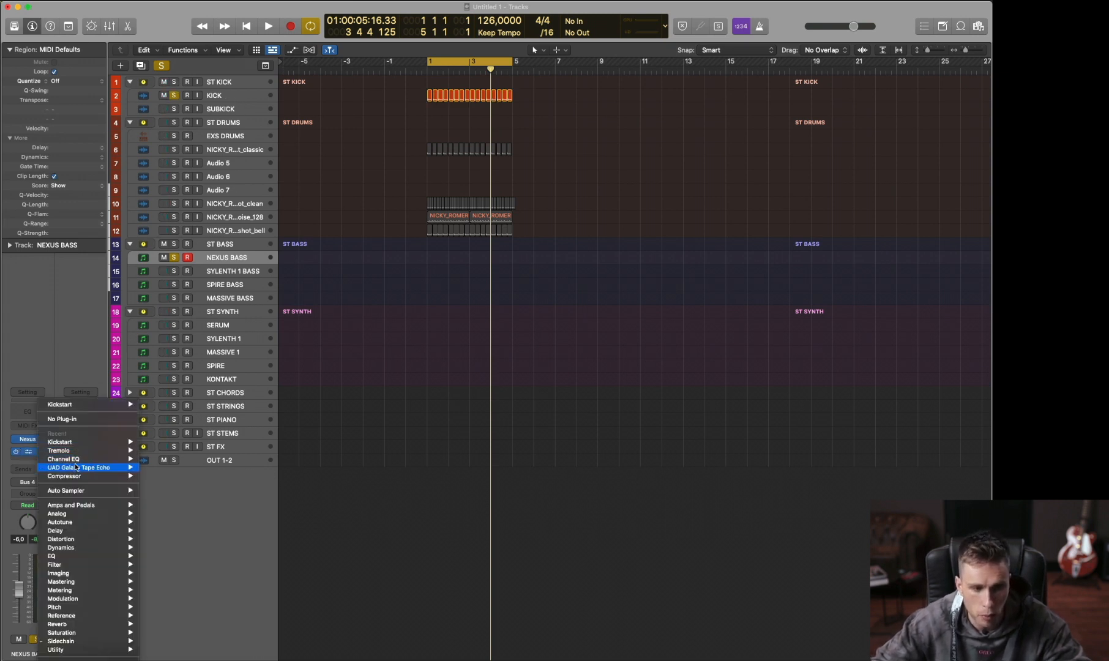
{"action": "left_click", "coordinate": [85, 420]}
Insert a Dynamics Compressor in the empty audio effect slot of the NEXUS BASS channel.
{"action": "left_click", "coordinate": [32, 458]}
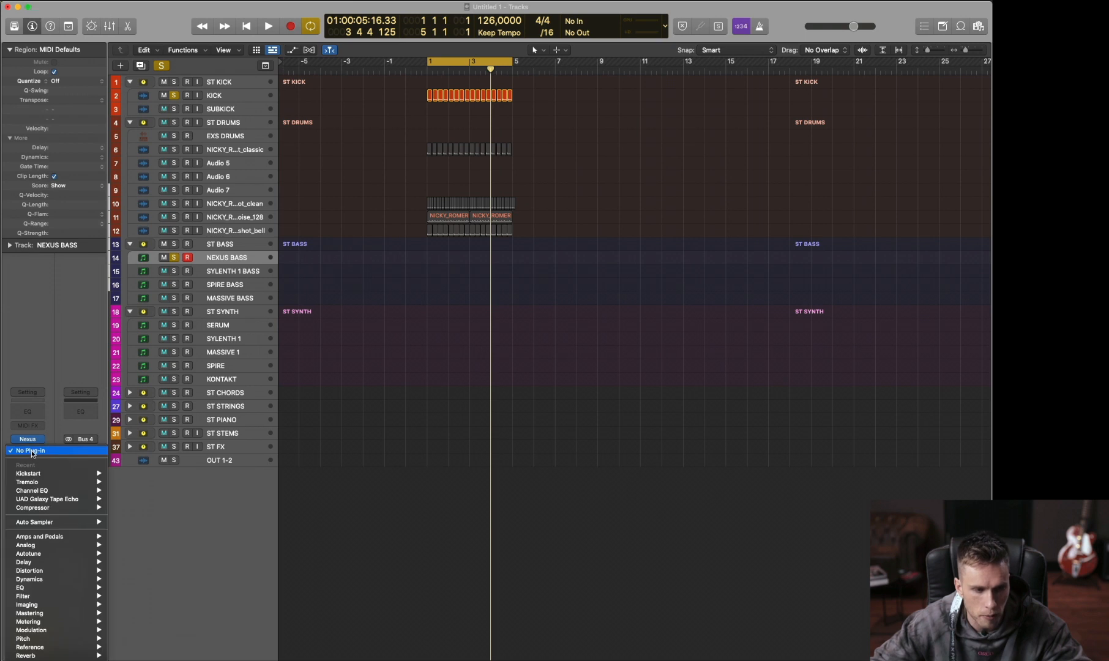
{"action": "mouse_move", "coordinate": [75, 583]}
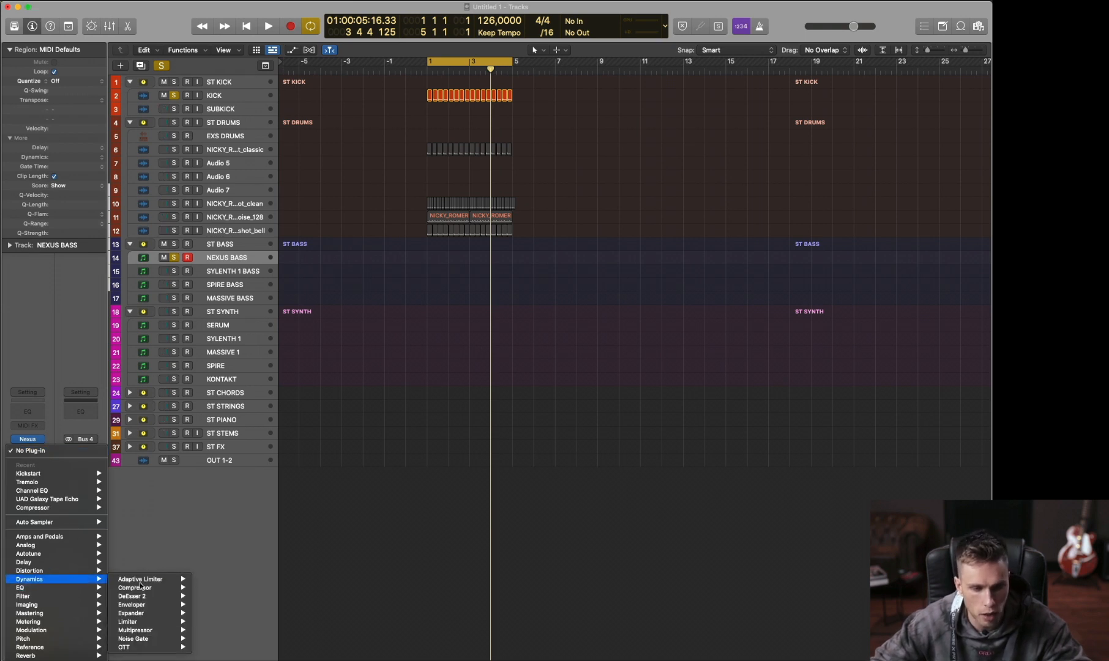
{"action": "mouse_move", "coordinate": [141, 587]}
{"action": "left_click", "coordinate": [212, 588]}
{"action": "left_click_drag", "start_coordinate": [541, 99], "coordinate": [643, 211]}
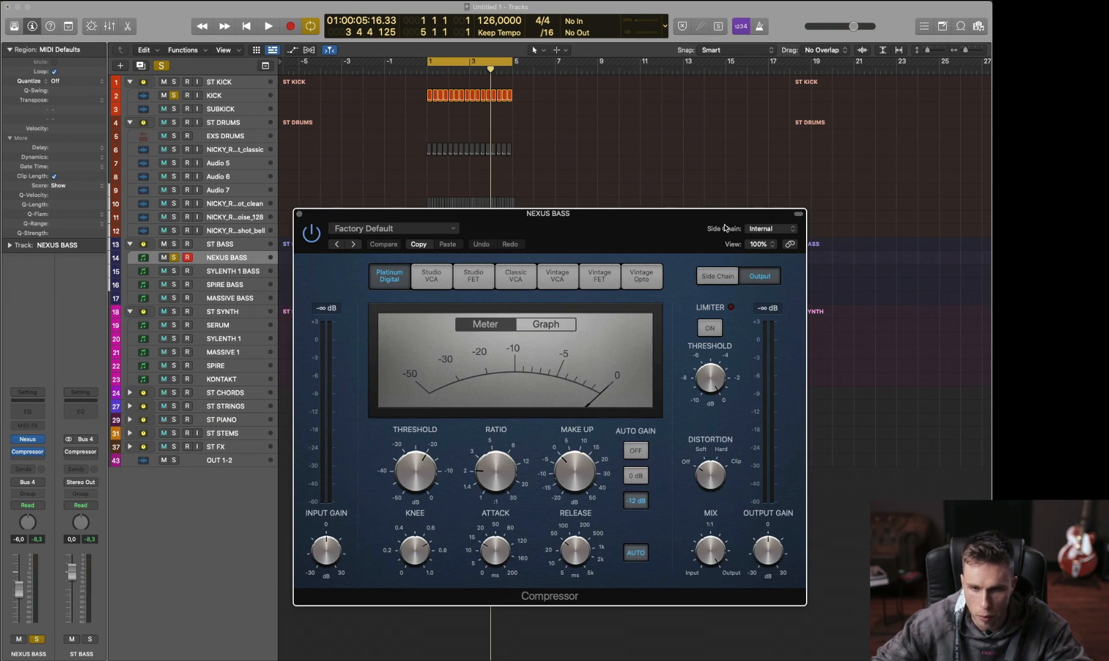
Set the Compressor's side chain source to the KICK (Audio 2) track.
{"action": "left_click", "coordinate": [761, 228]}
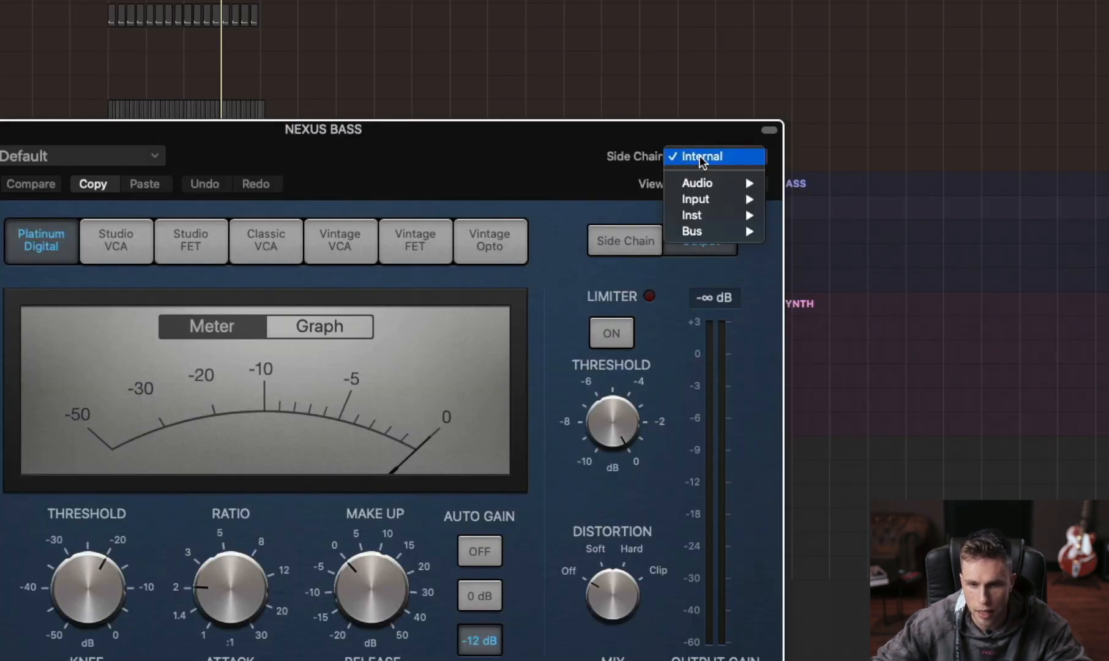
{"action": "mouse_move", "coordinate": [715, 177]}
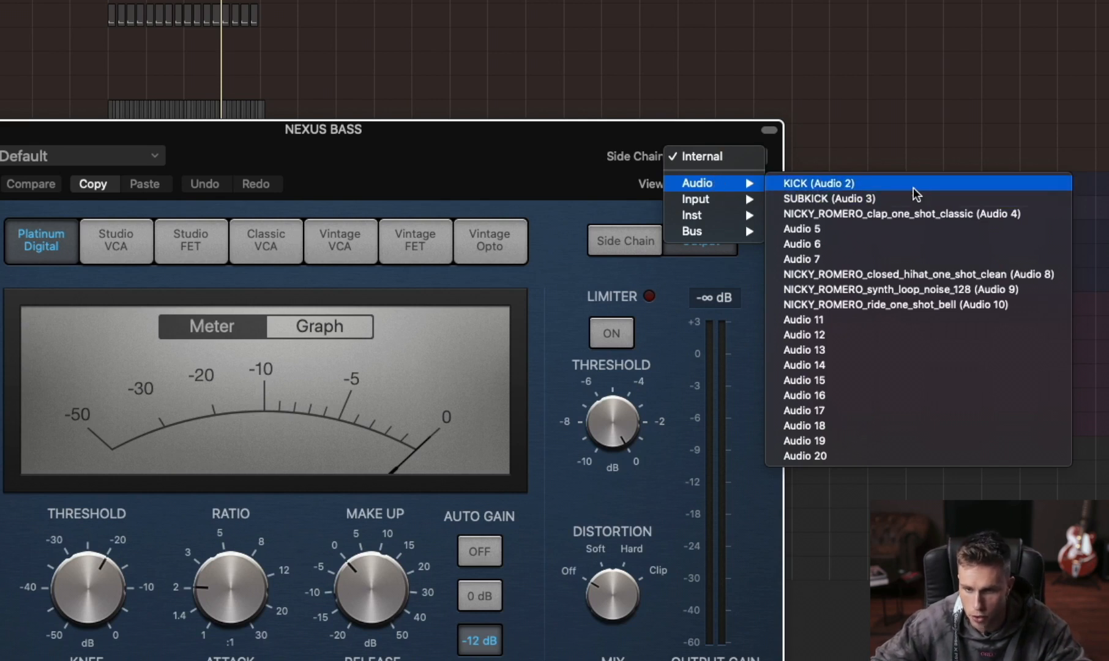
{"action": "left_click", "coordinate": [843, 185]}
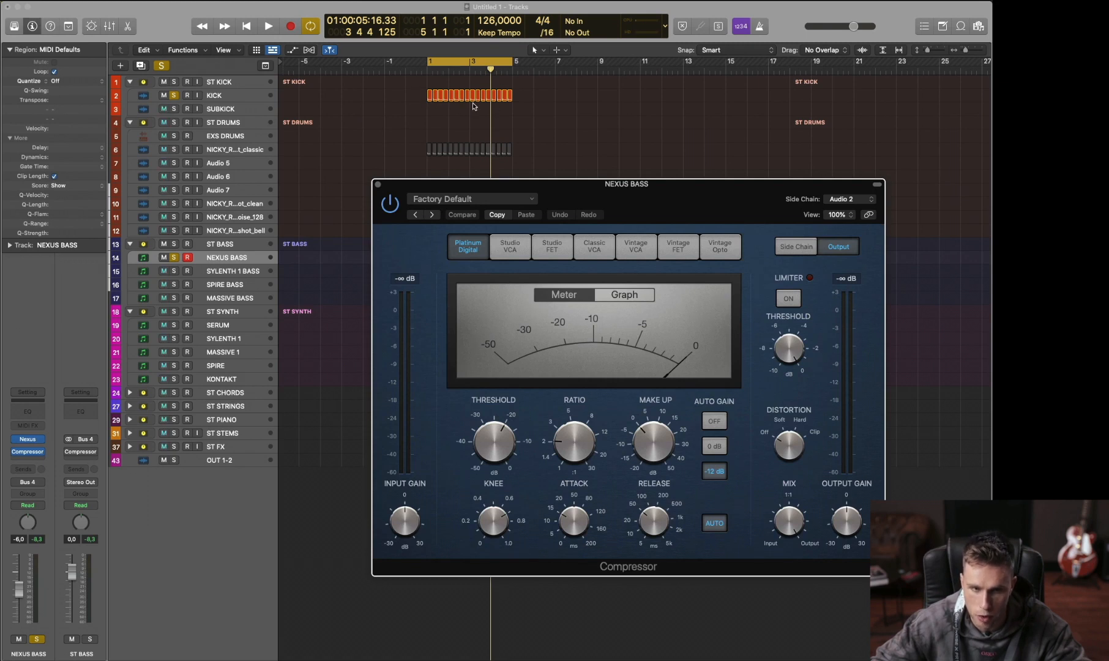
{"action": "left_click_drag", "start_coordinate": [662, 191], "coordinate": [627, 207]}
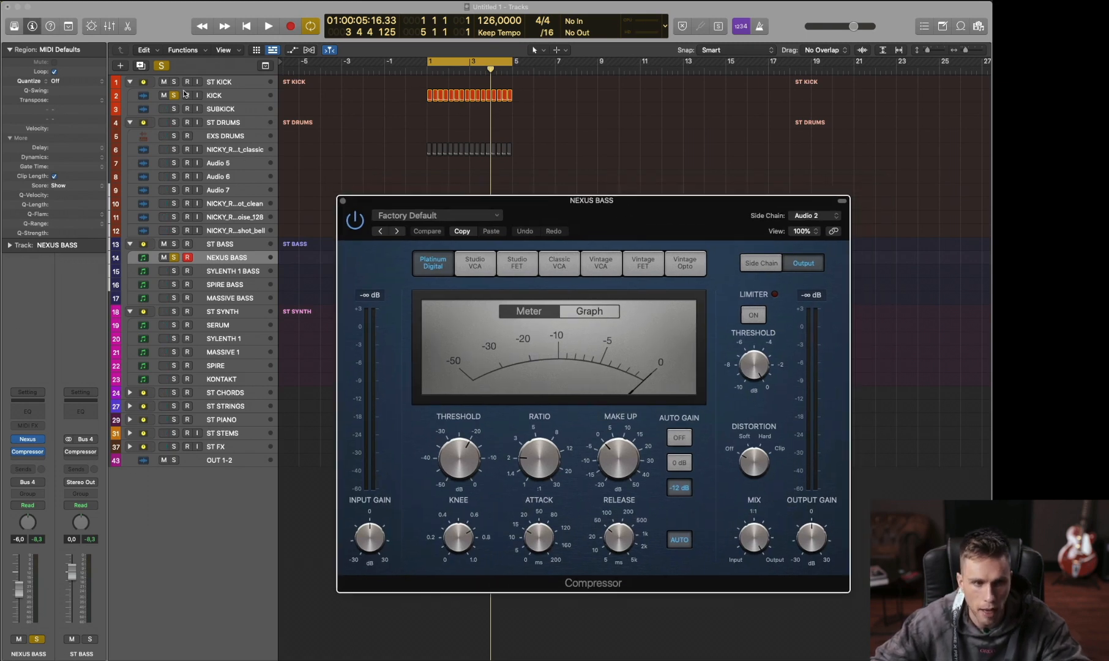
Play the soloed kick loop and check how the side-chained Compressor's gain reduction meter reacts.
{"action": "key", "text": "space"}
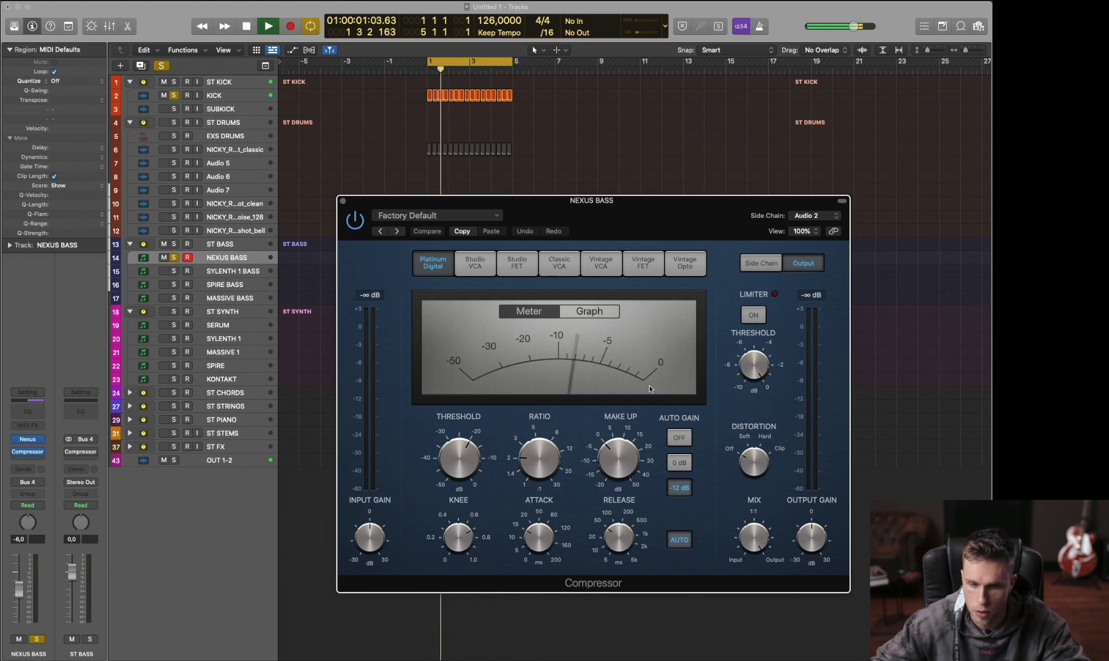
{"action": "key", "text": "space"}
{"action": "left_click_drag", "start_coordinate": [531, 204], "coordinate": [621, 145]}
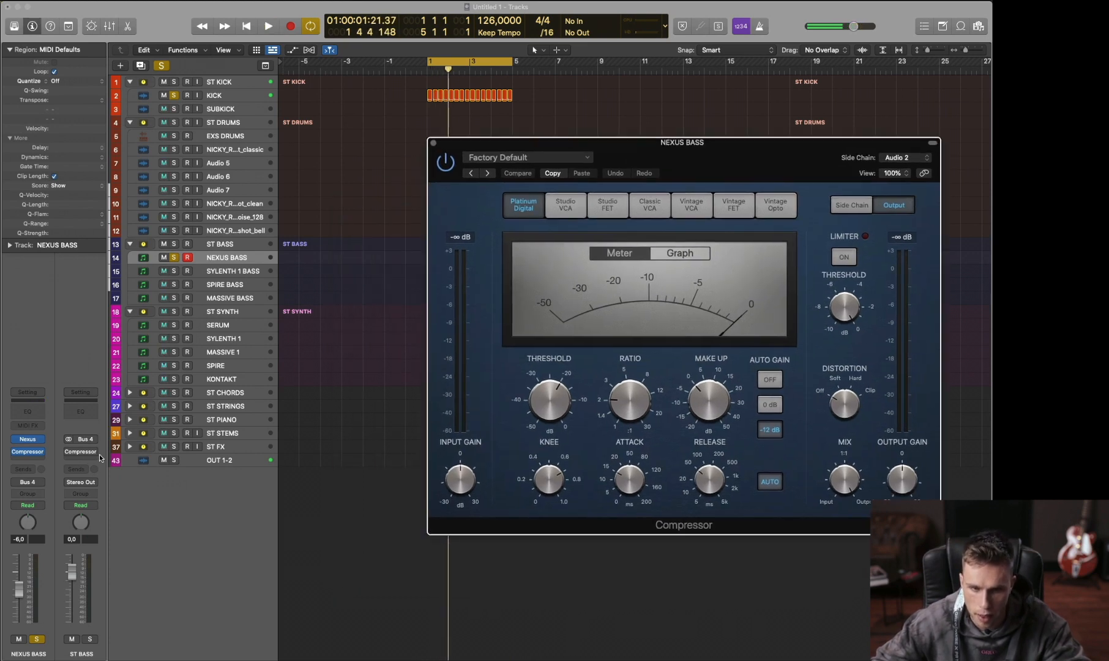
{"action": "left_click", "coordinate": [29, 454]}
{"action": "left_click", "coordinate": [29, 454]}
{"action": "left_click_drag", "start_coordinate": [648, 149], "coordinate": [673, 184]}
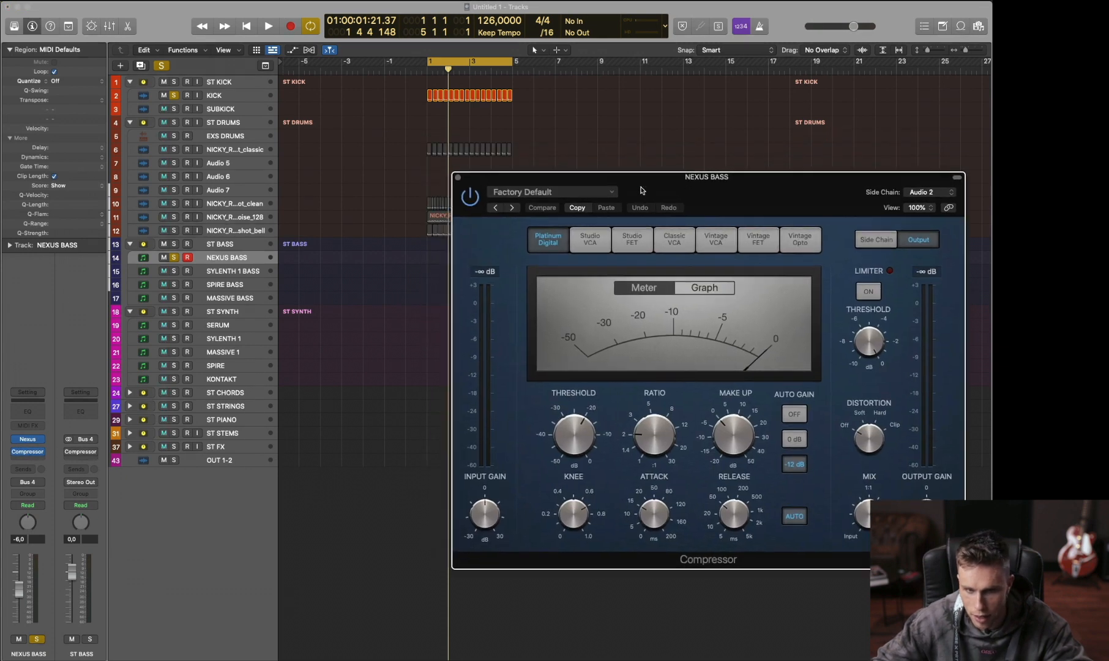
{"action": "left_click", "coordinate": [500, 124]}
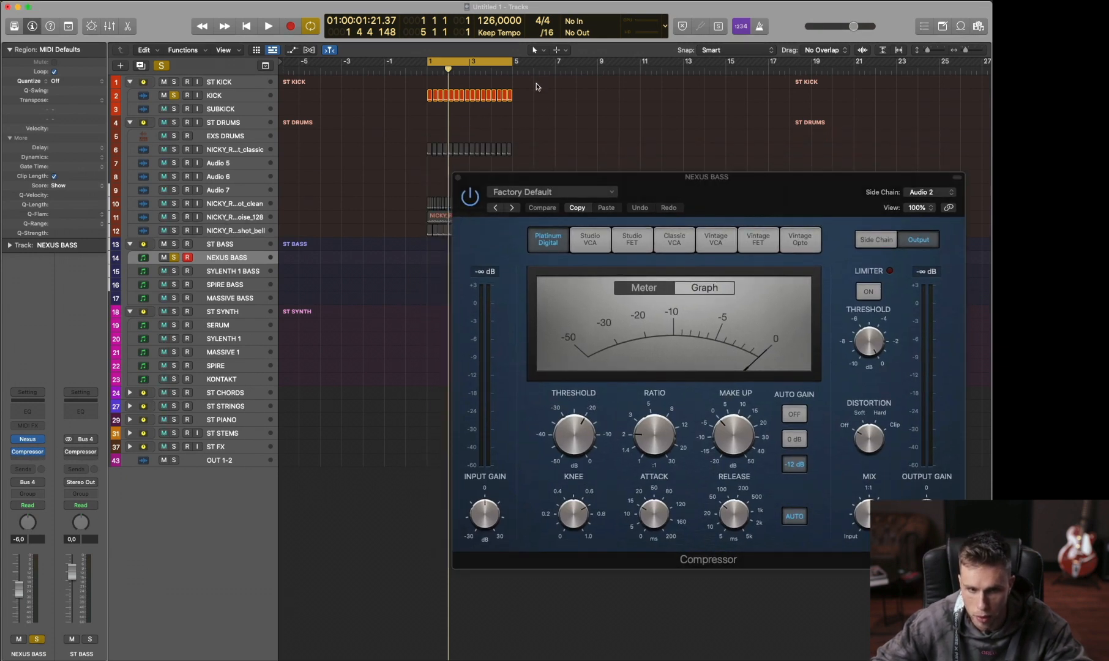
{"action": "key", "text": "space"}
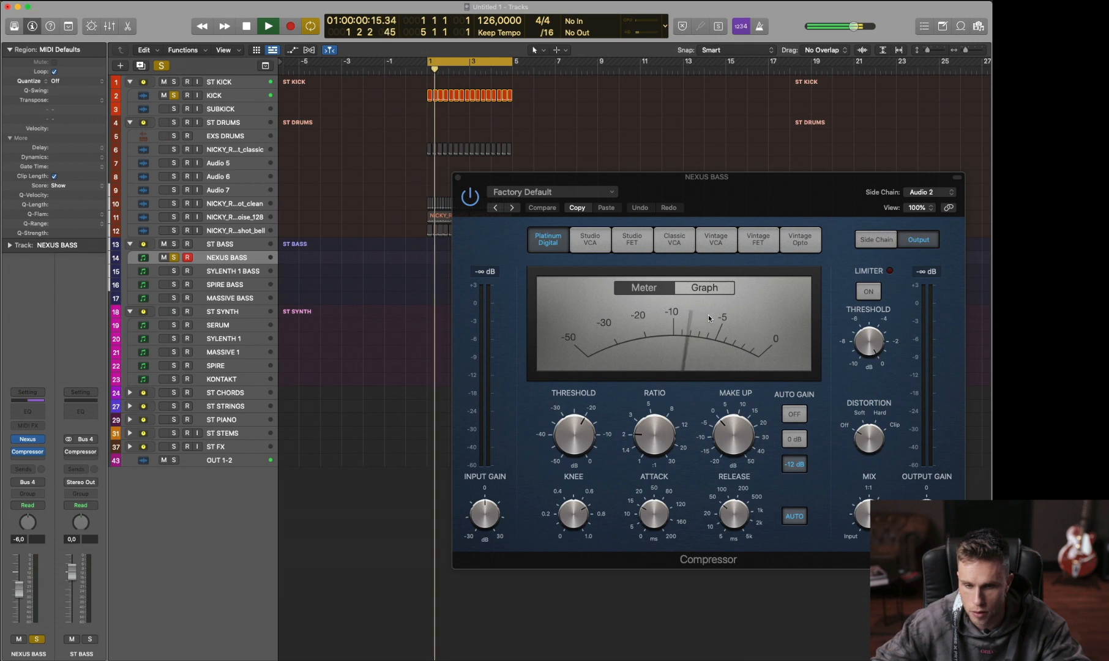
{"action": "key", "text": "space"}
Lower the Compressor's threshold to -39.5 dB and restart loop playback.
{"action": "left_click", "coordinate": [575, 437]}
{"action": "left_click_drag", "start_coordinate": [576, 437], "coordinate": [564, 460]}
{"action": "key", "text": "space"}
{"action": "key", "text": "space"}
{"action": "key", "text": "space"}
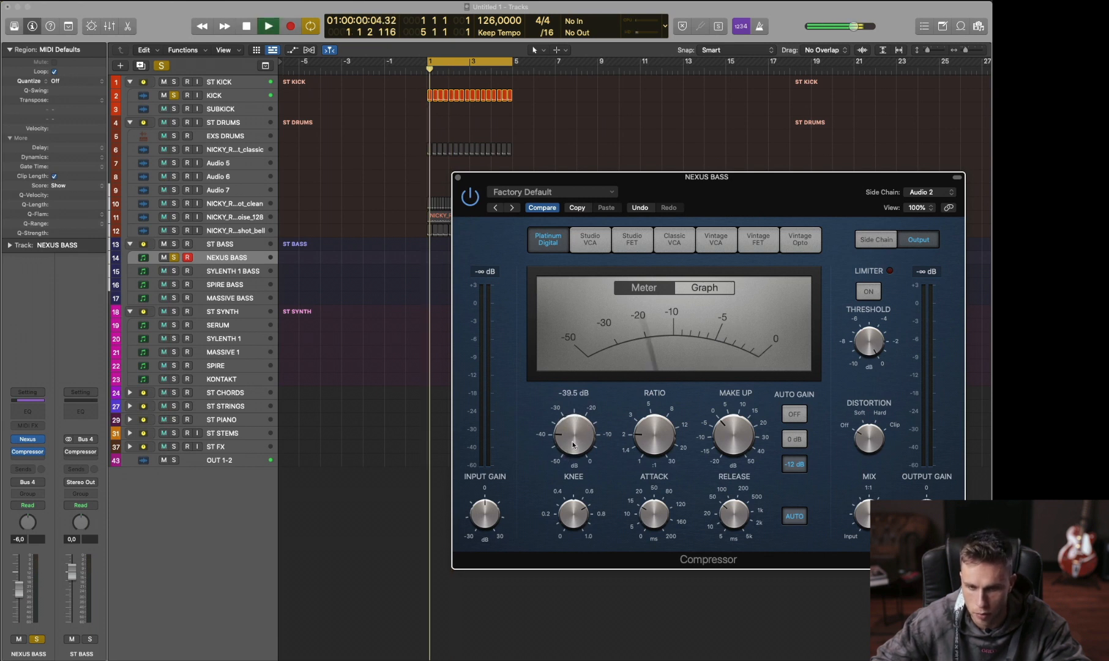
Set the Compressor's ratio to 30:1 and raise its threshold while the loop plays.
{"action": "left_click_drag", "start_coordinate": [551, 178], "coordinate": [490, 243]}
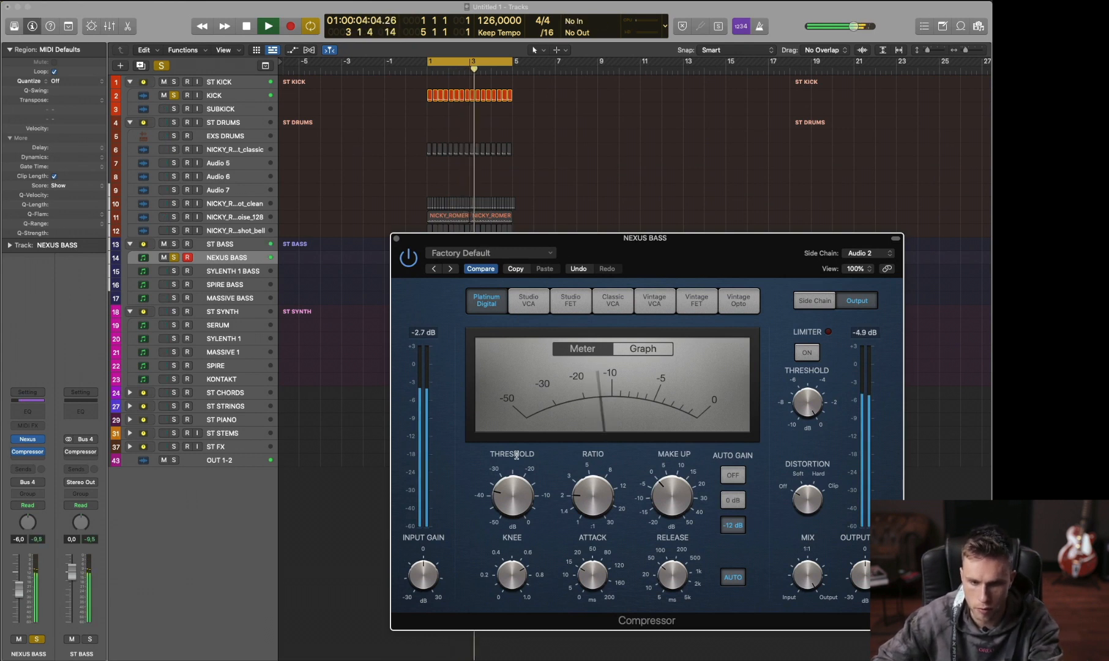
{"action": "left_click_drag", "start_coordinate": [592, 497], "coordinate": [593, 487]}
{"action": "left_click_drag", "start_coordinate": [513, 497], "coordinate": [533, 454]}
Turn off the Compressor's auto gain, set the release to 6.3 ms, and stop playback.
{"action": "left_click", "coordinate": [734, 476]}
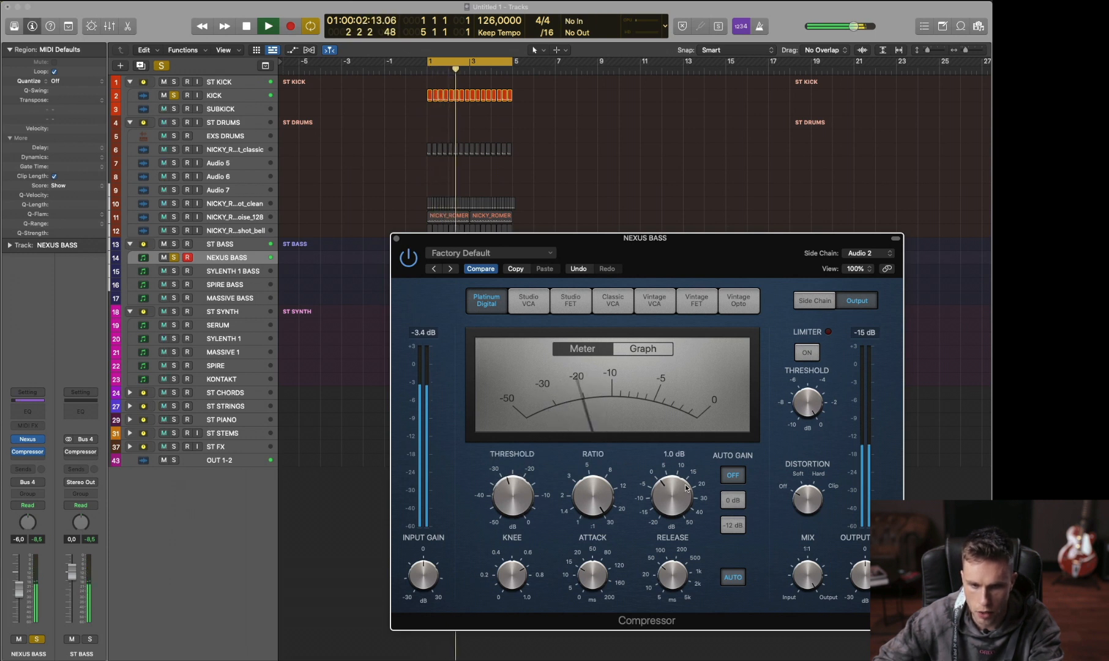
{"action": "left_click_drag", "start_coordinate": [659, 590], "coordinate": [658, 601]}
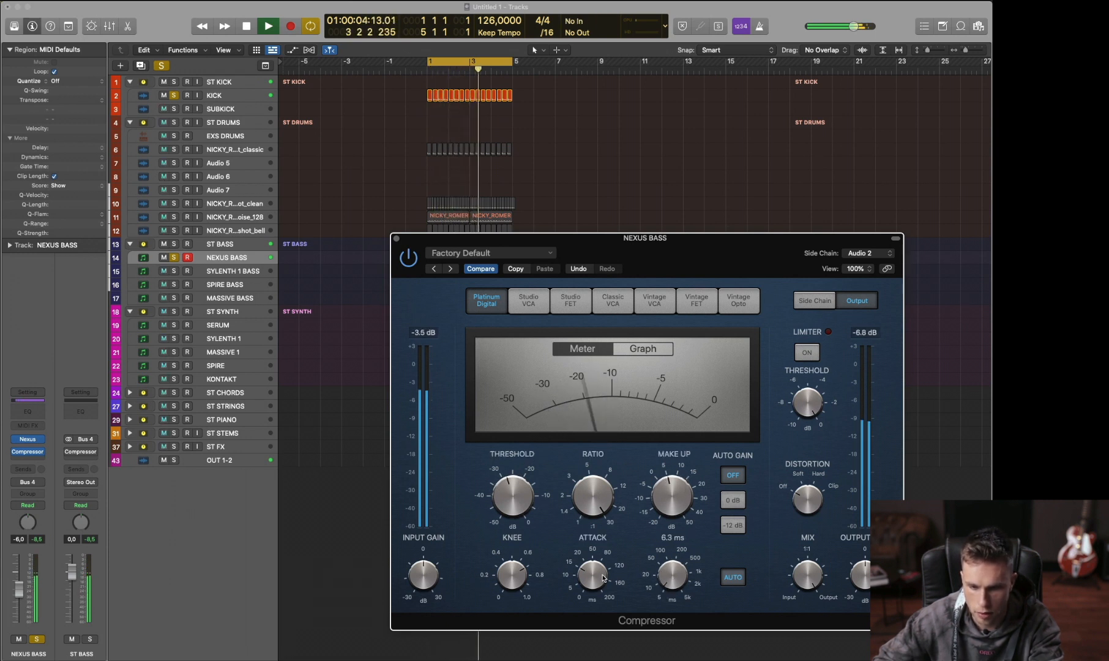
{"action": "key", "text": "space"}
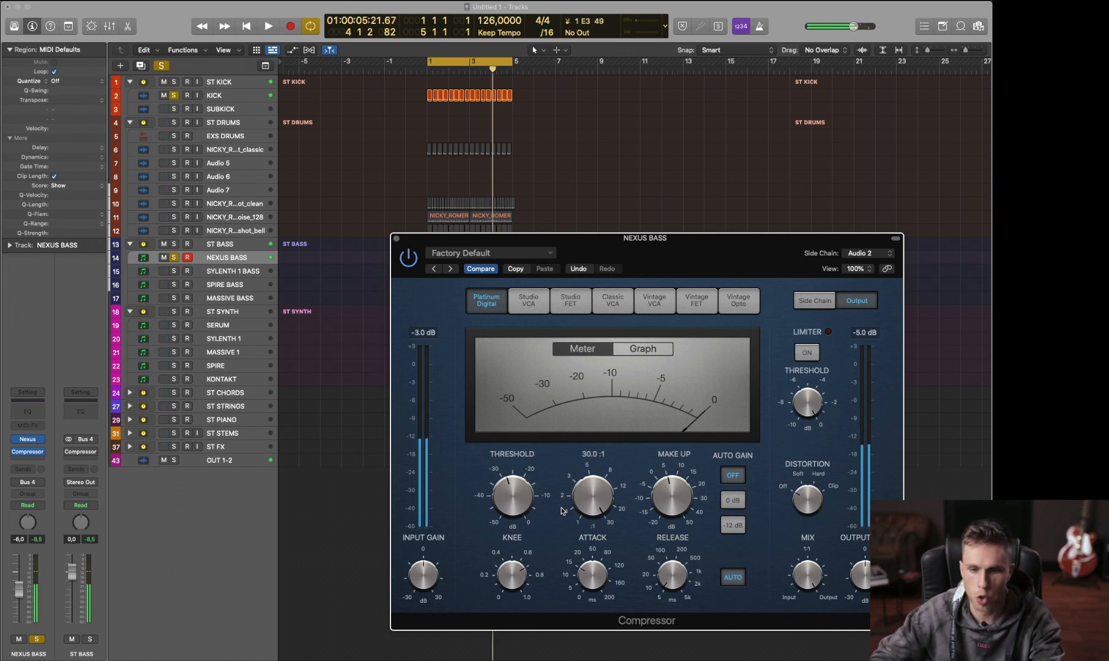
{"action": "left_click_drag", "start_coordinate": [558, 238], "coordinate": [493, 171]}
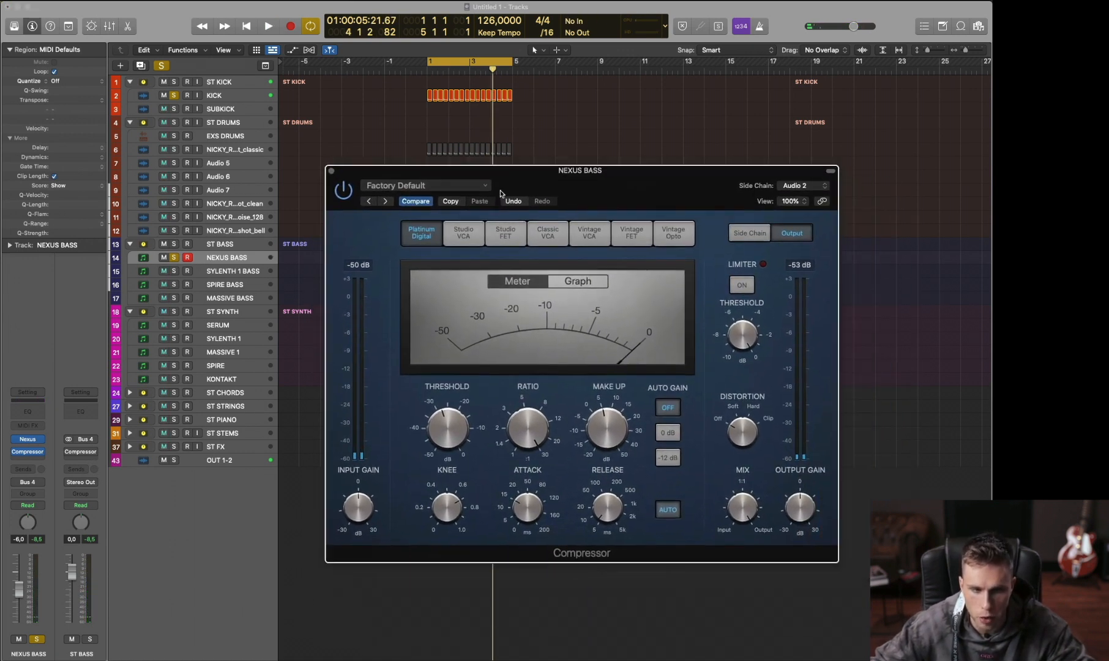
Reopen the Compressor on NEXUS BASS and reselect the KICK track as its side chain source.
{"action": "left_click", "coordinate": [29, 453]}
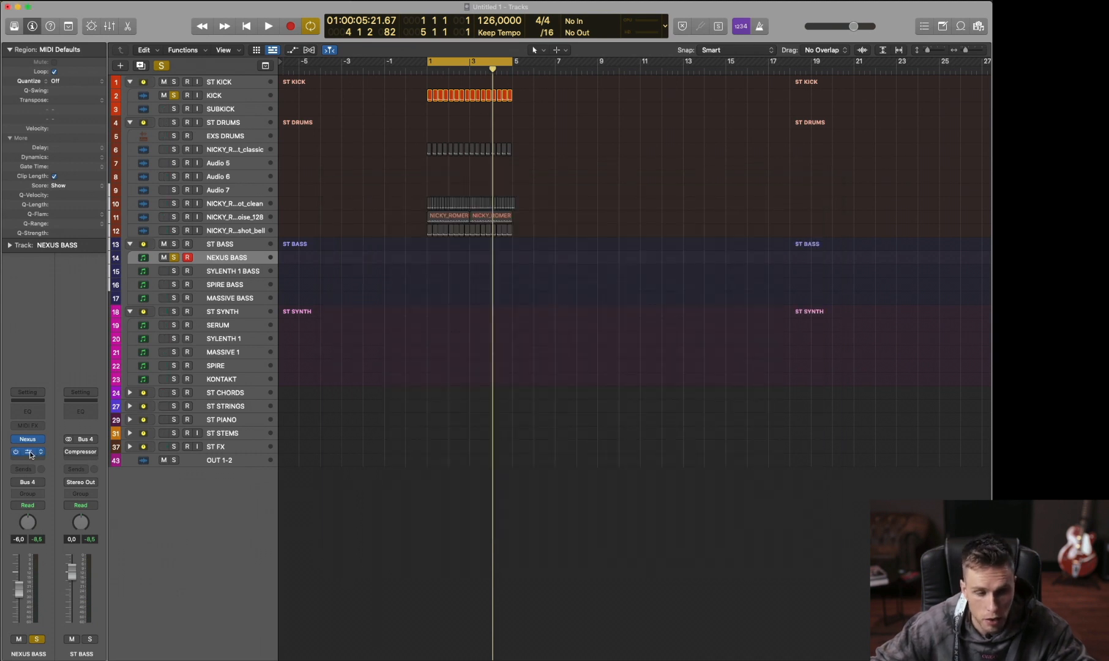
{"action": "left_click", "coordinate": [30, 453]}
{"action": "left_click", "coordinate": [796, 186]}
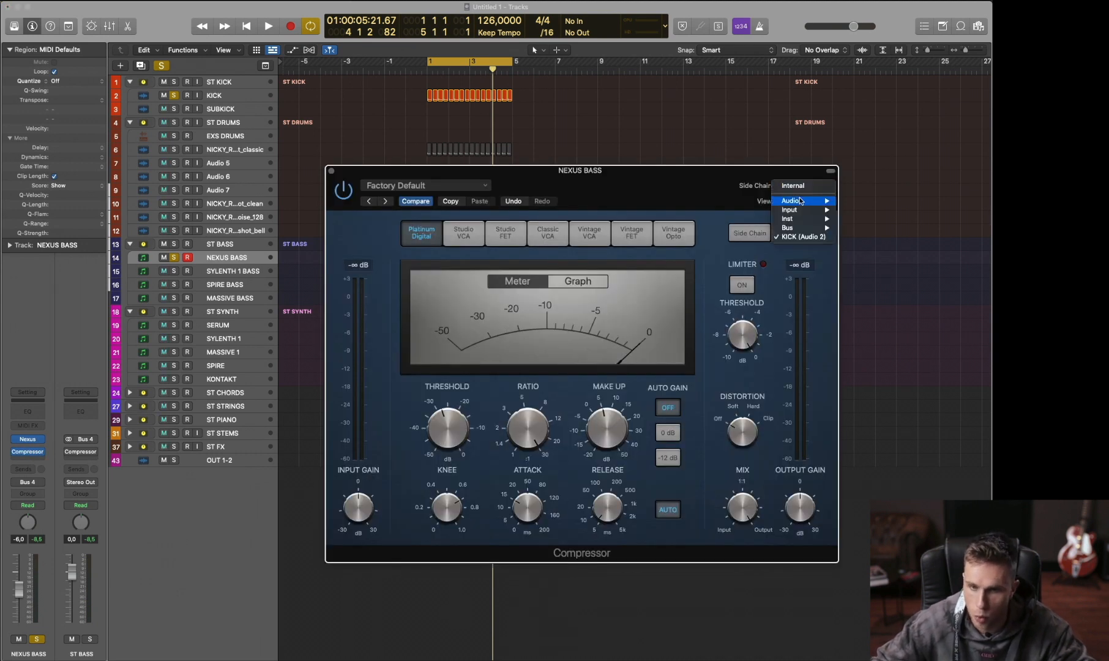
{"action": "mouse_move", "coordinate": [800, 201]}
{"action": "left_click", "coordinate": [882, 251]}
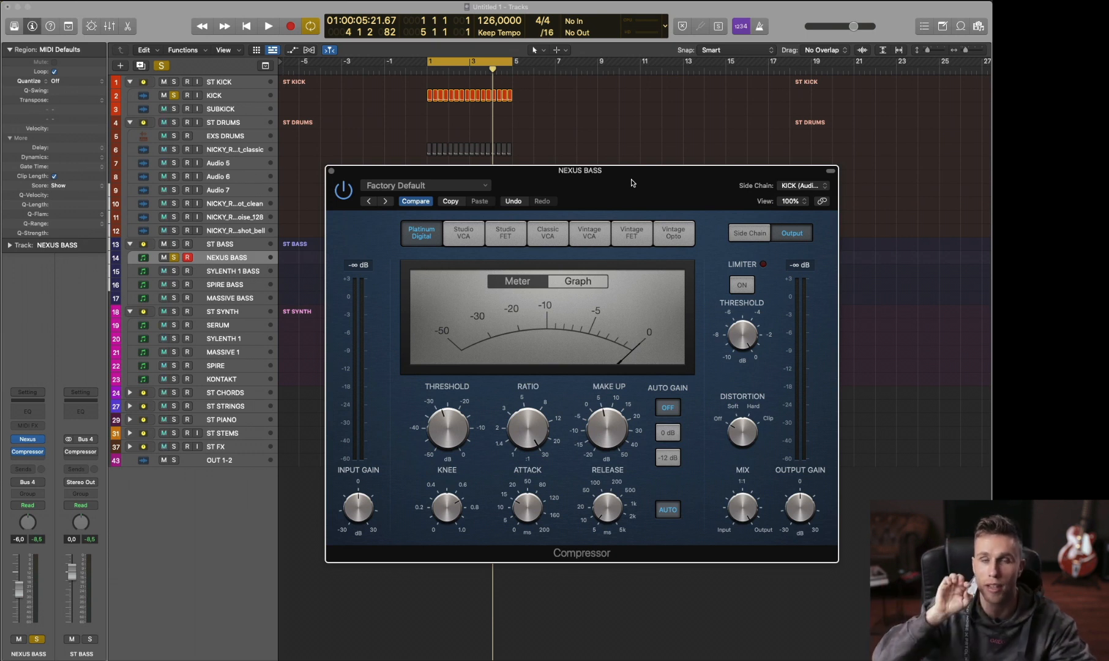
{"action": "left_click_drag", "start_coordinate": [635, 182], "coordinate": [674, 195]}
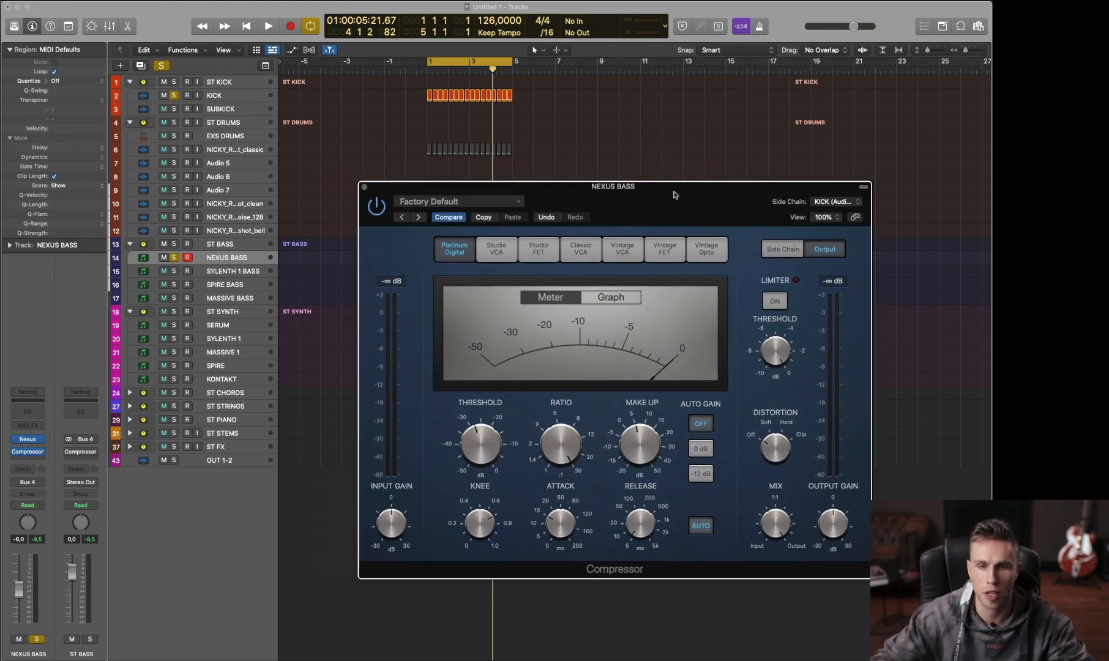
{"action": "left_click_drag", "start_coordinate": [674, 195], "coordinate": [632, 195]}
{"action": "left_click_drag", "start_coordinate": [562, 197], "coordinate": [598, 178]}
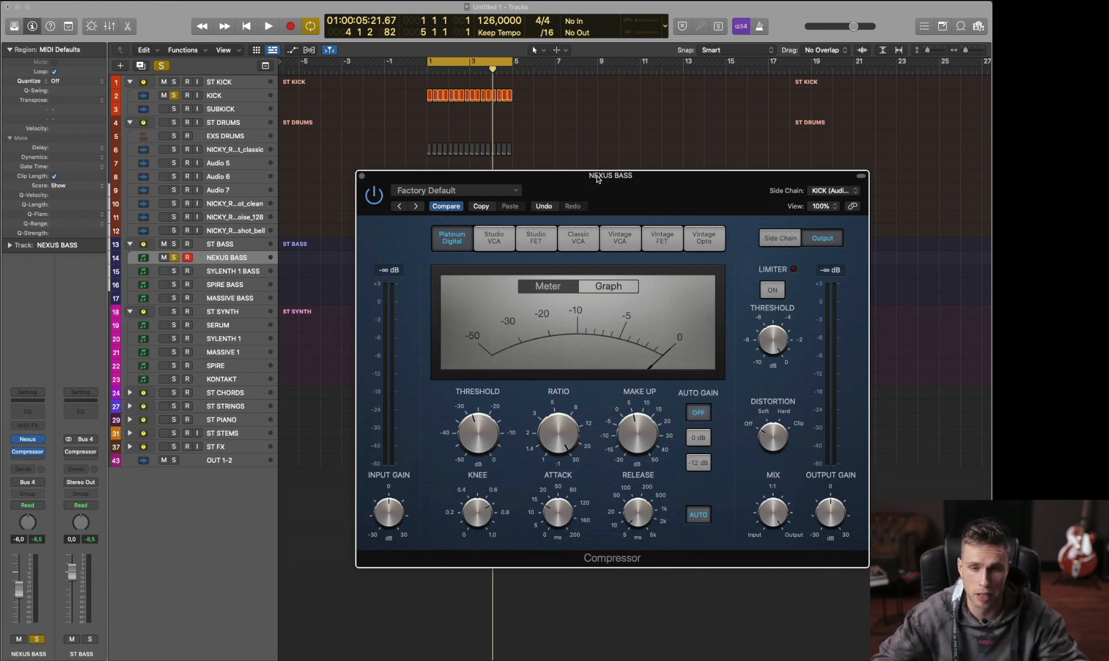
{"action": "left_click_drag", "start_coordinate": [598, 179], "coordinate": [615, 158]}
Browse the Compressor's circuit types from Studio VCA to Vintage Opto, finish on Classic VCA, and close the plug-in.
{"action": "left_click", "coordinate": [512, 218]}
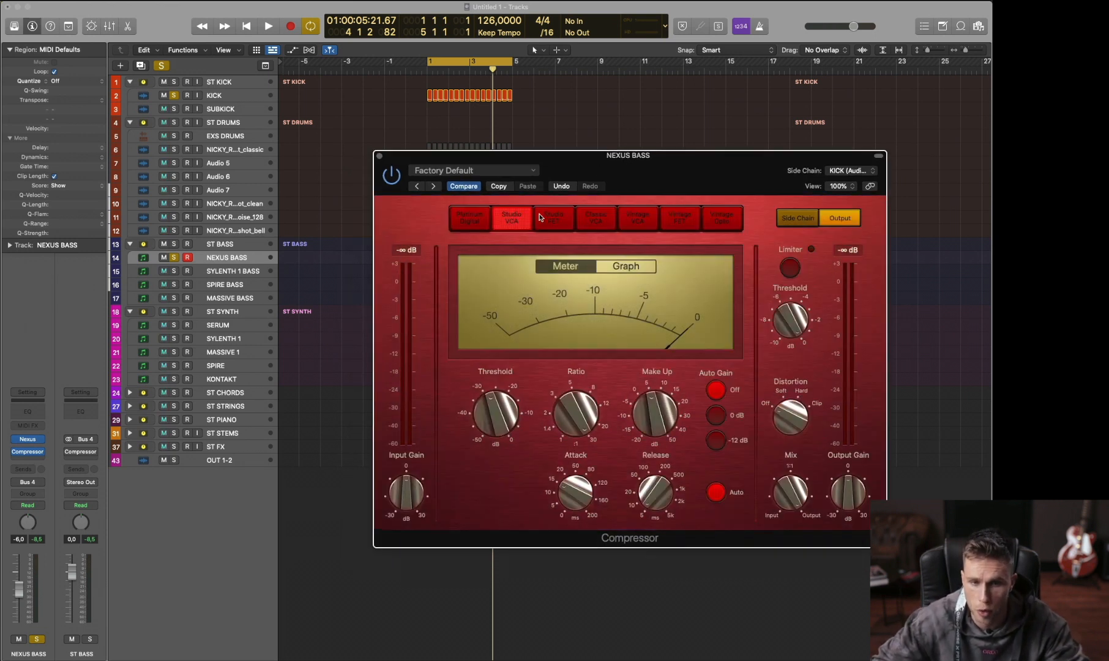
{"action": "left_click", "coordinate": [553, 218]}
{"action": "left_click", "coordinate": [591, 218]}
{"action": "left_click", "coordinate": [637, 218]}
{"action": "left_click", "coordinate": [680, 218]}
{"action": "left_click", "coordinate": [721, 219]}
{"action": "left_click", "coordinate": [596, 218]}
{"action": "left_click", "coordinate": [470, 218]}
{"action": "left_click", "coordinate": [543, 222]}
{"action": "left_click", "coordinate": [527, 221]}
{"action": "left_click", "coordinate": [606, 222]}
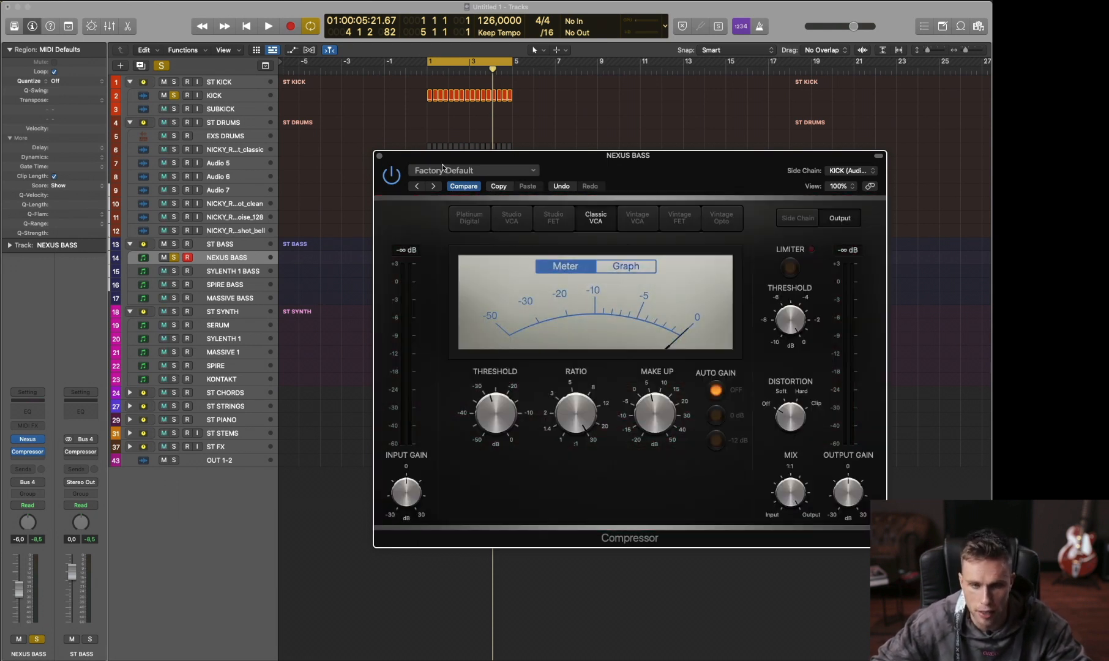
{"action": "left_click", "coordinate": [379, 160]}
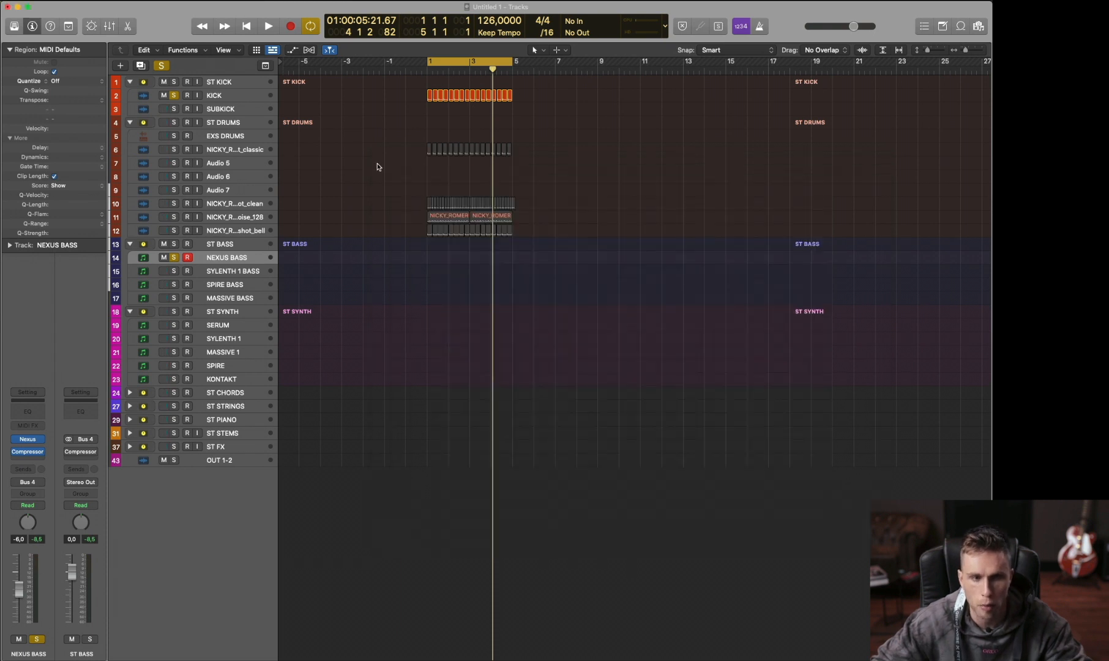
Replace the Compressor on the NEXUS BASS channel with Kickstart and move its window clear of the track list.
{"action": "left_click", "coordinate": [42, 456]}
{"action": "left_click", "coordinate": [78, 421]}
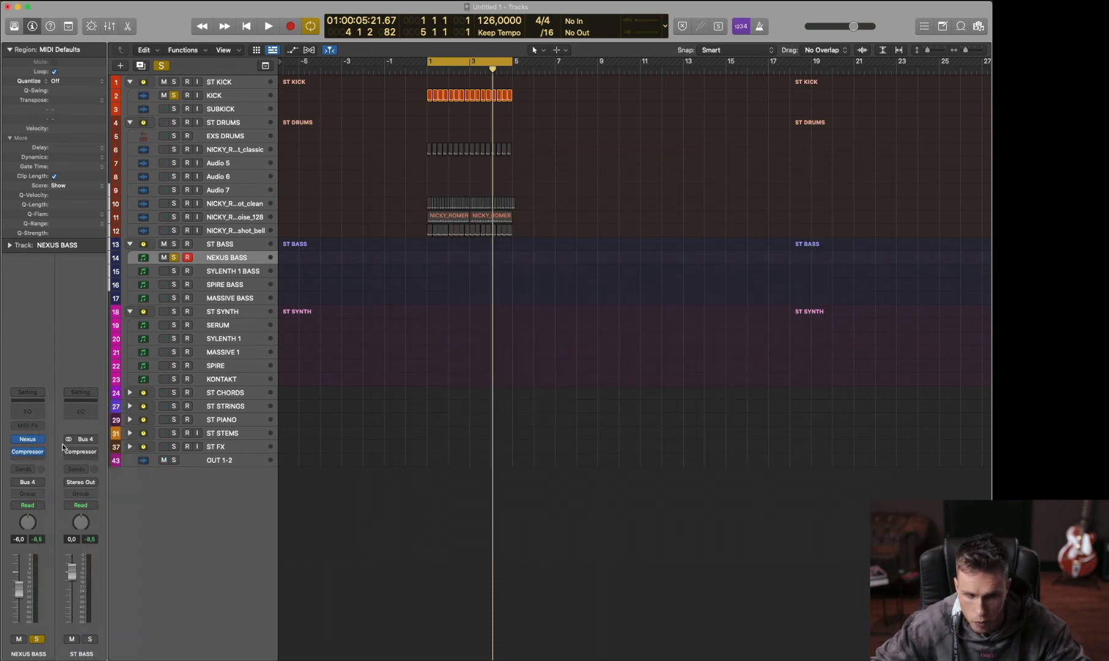
{"action": "left_click", "coordinate": [32, 453]}
{"action": "mouse_move", "coordinate": [65, 490]}
{"action": "left_click", "coordinate": [128, 483]}
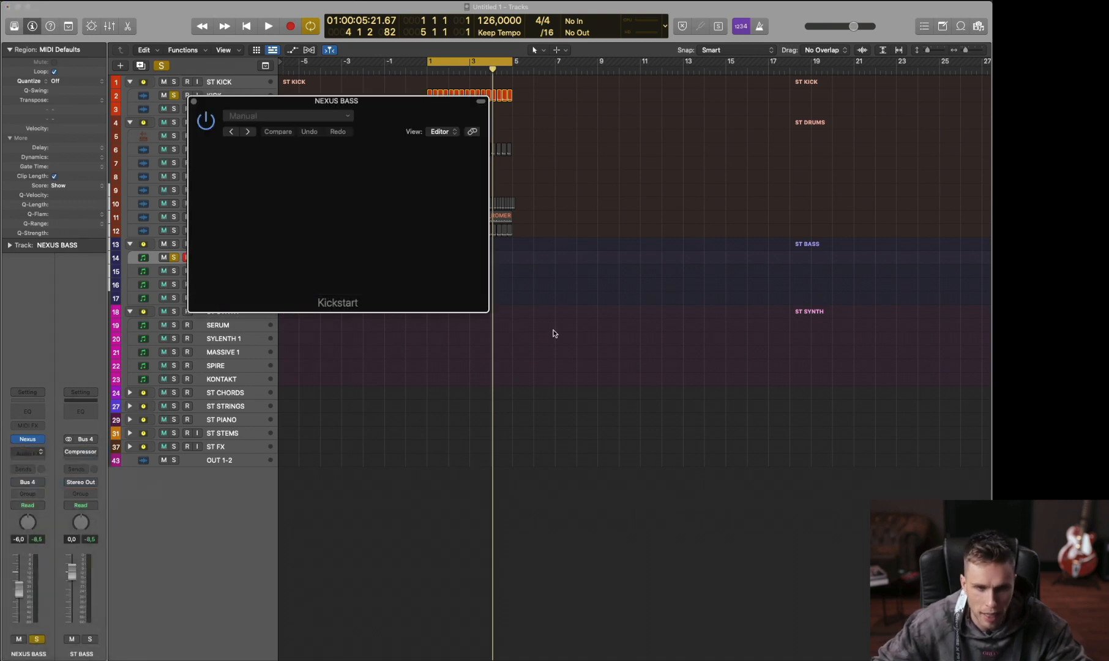
{"action": "left_click_drag", "start_coordinate": [367, 101], "coordinate": [733, 171]}
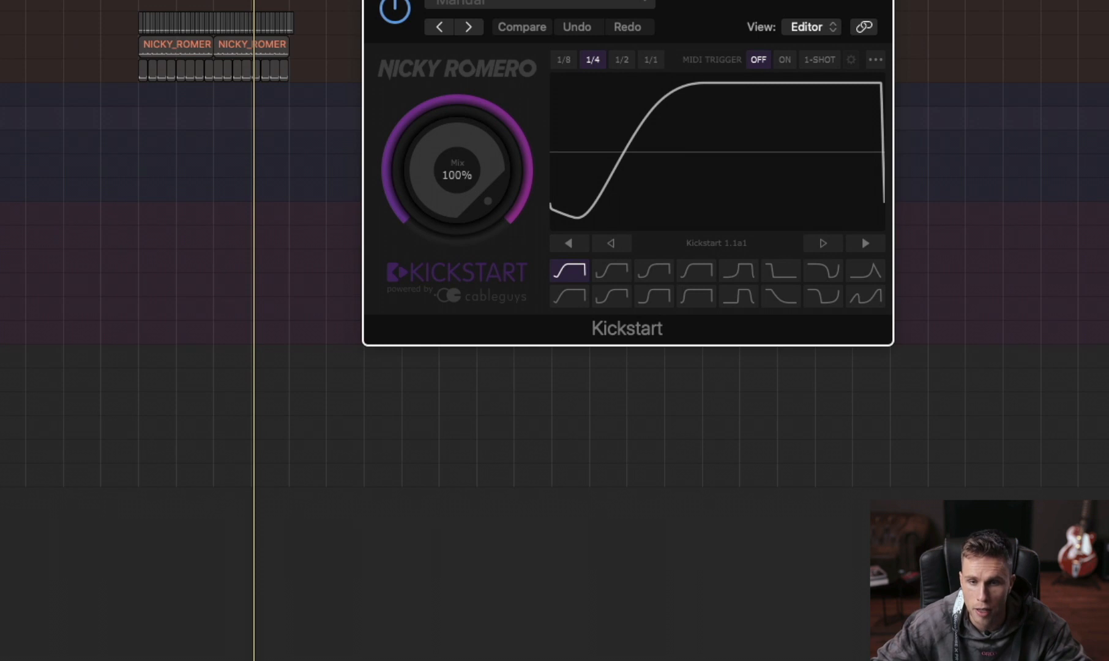
{"action": "left_click_drag", "start_coordinate": [660, 1], "coordinate": [684, 102]}
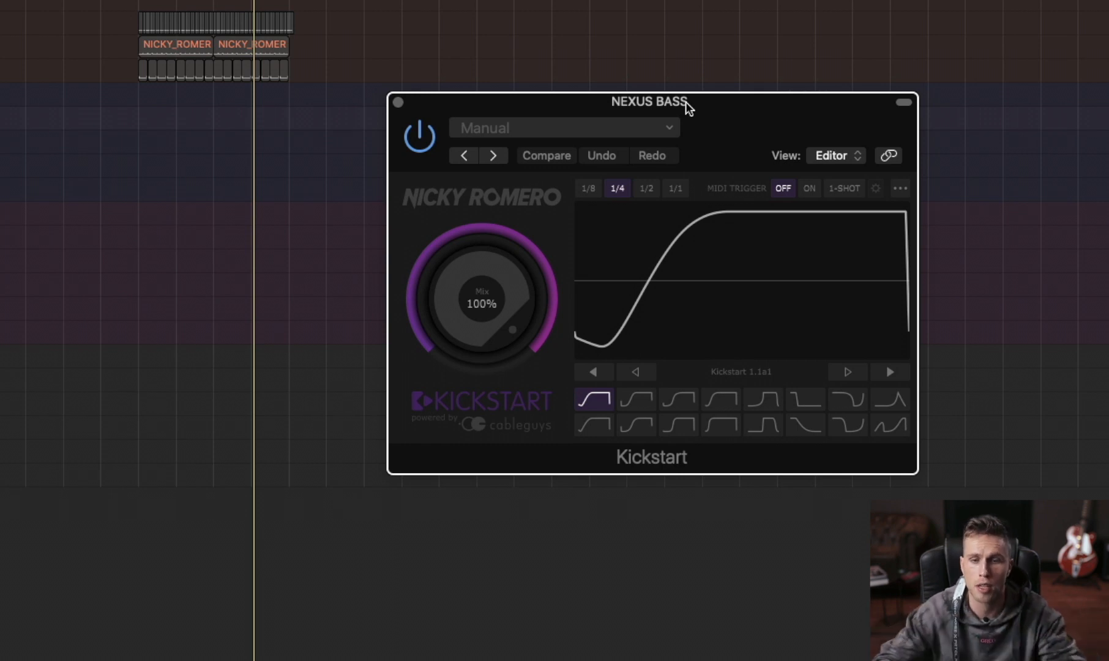
Try Kickstart's 1/1 and 1/8 rates on NEXUS BASS, return it to 1/4, and reposition the plug-in window.
{"action": "left_click_drag", "start_coordinate": [518, 104], "coordinate": [494, 93]}
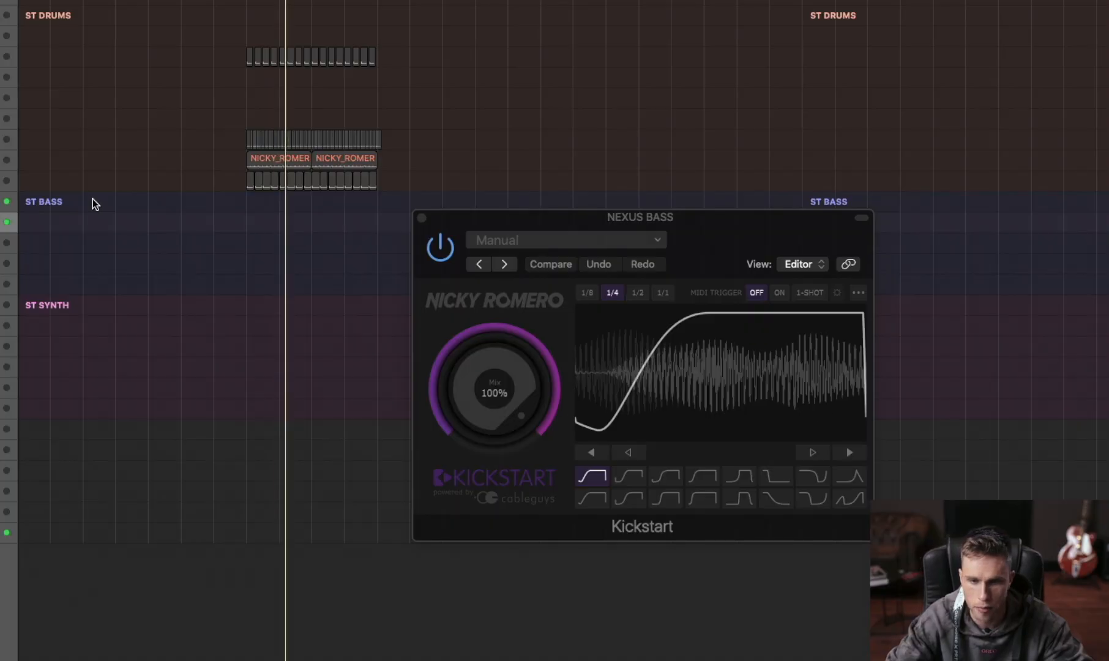
{"action": "left_click_drag", "start_coordinate": [460, 222], "coordinate": [450, 55]}
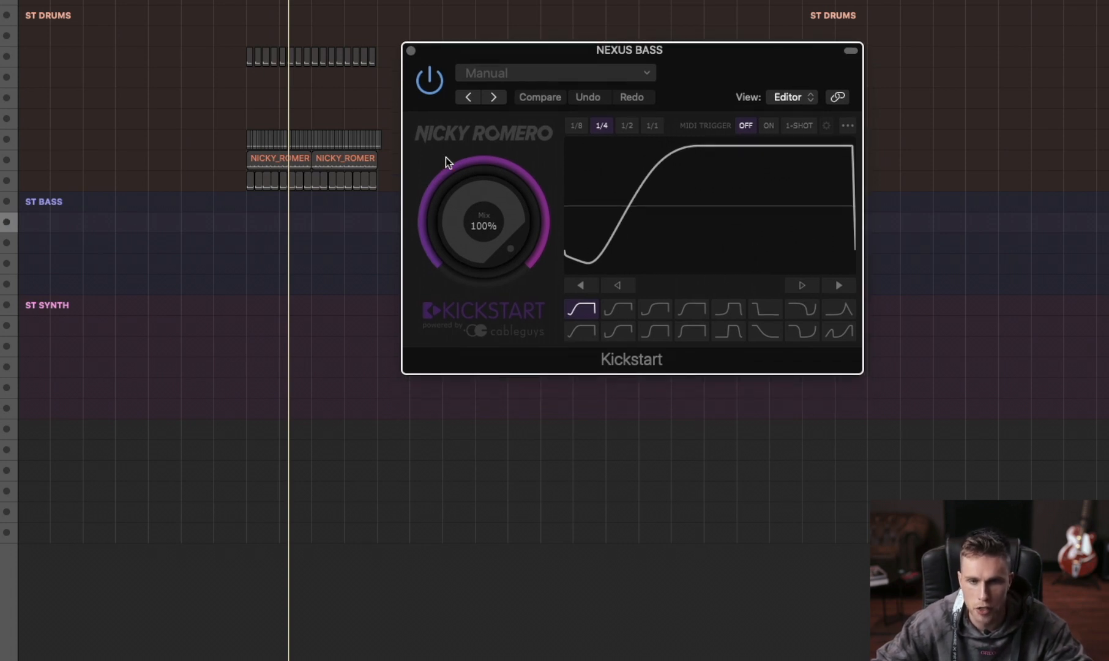
{"action": "left_click", "coordinate": [584, 130]}
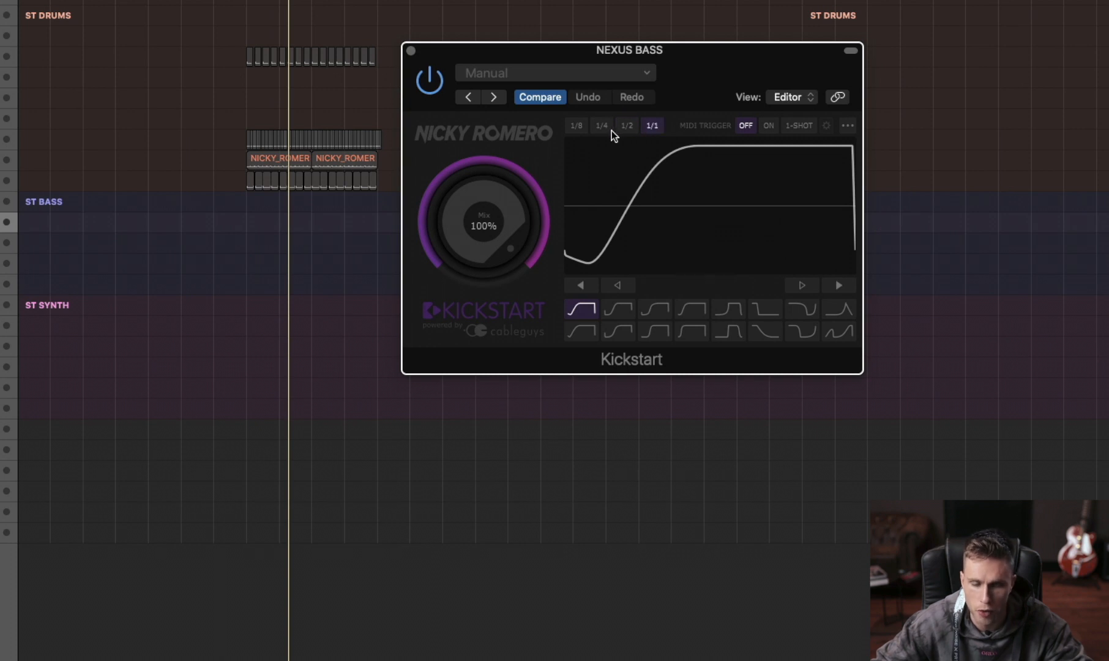
{"action": "left_click_drag", "start_coordinate": [570, 51], "coordinate": [583, 184]}
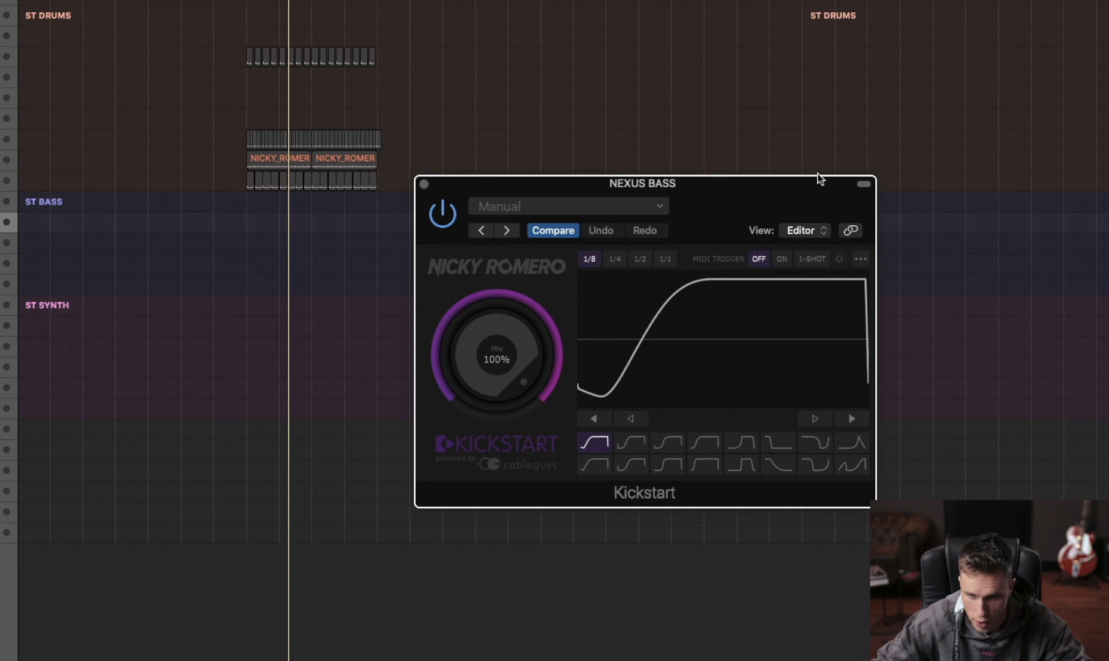
{"action": "left_click_drag", "start_coordinate": [481, 188], "coordinate": [472, 249]}
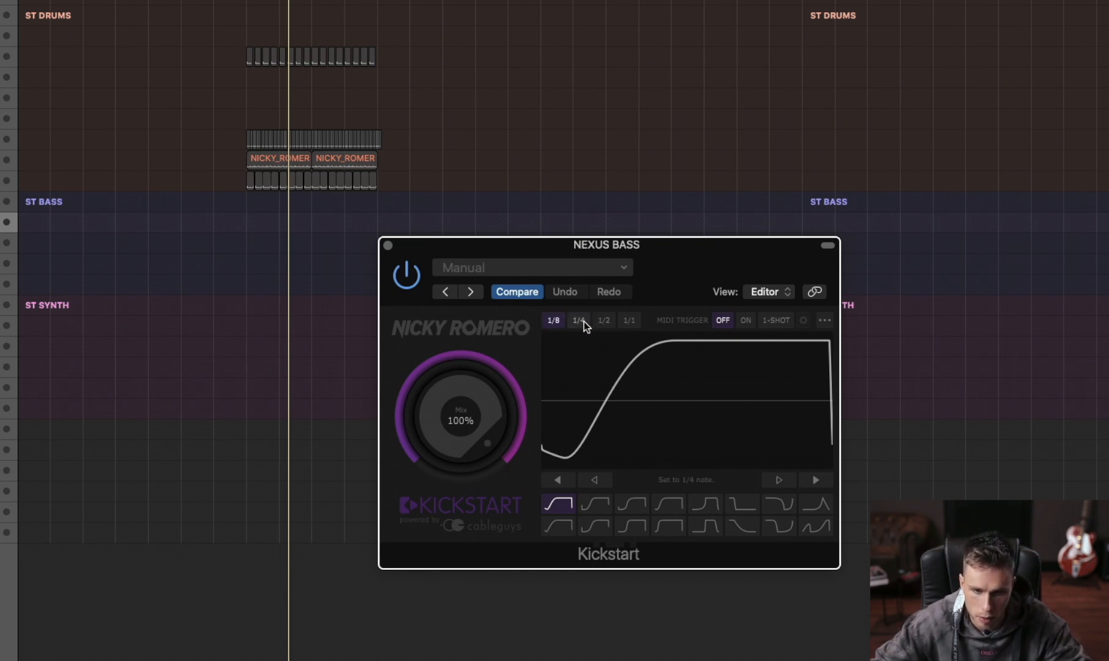
{"action": "left_click_drag", "start_coordinate": [576, 244], "coordinate": [645, 125]}
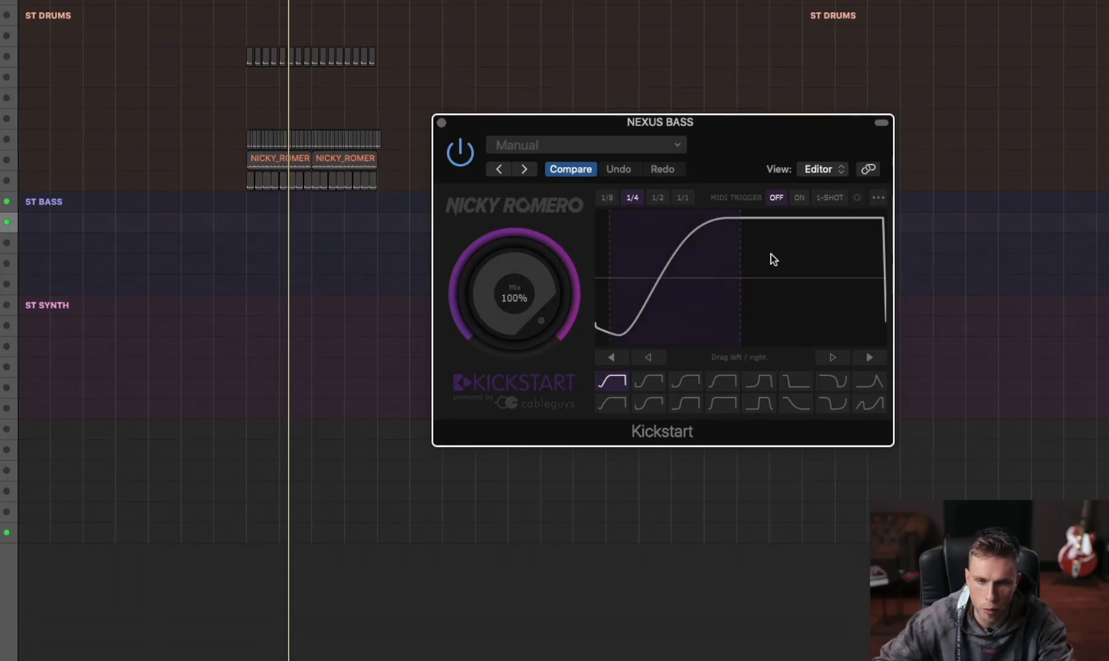
{"action": "left_click_drag", "start_coordinate": [693, 124], "coordinate": [704, 98]}
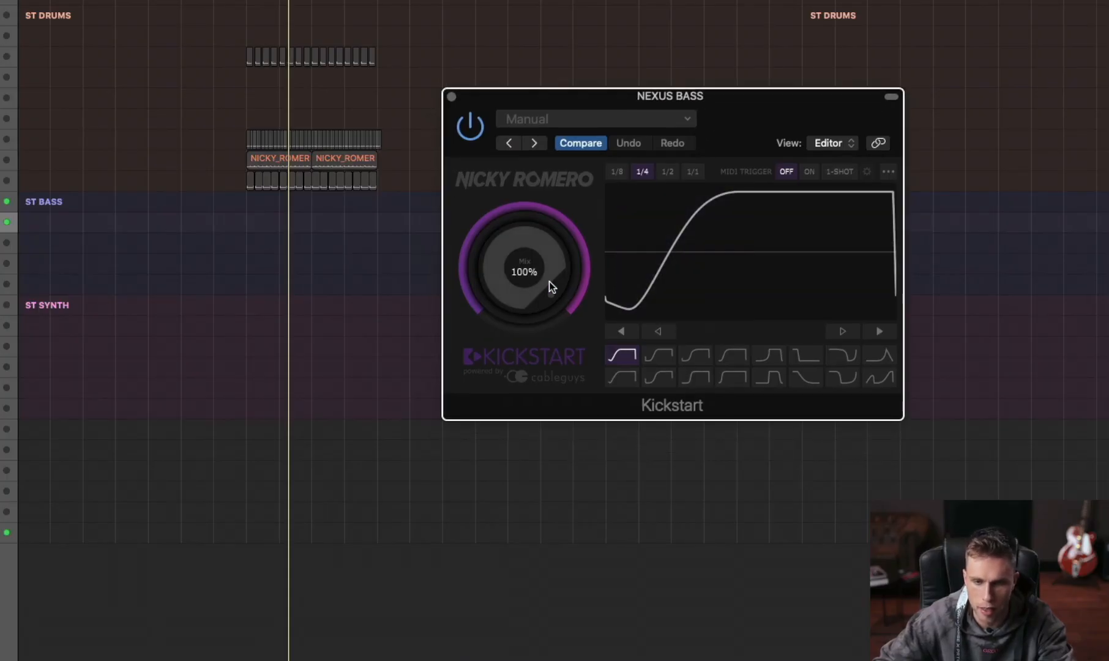
Play the loop through Kickstart while trying its mix amount, leave it at 100%, stop playback, and reposition the plug-in window.
{"action": "key", "text": "space"}
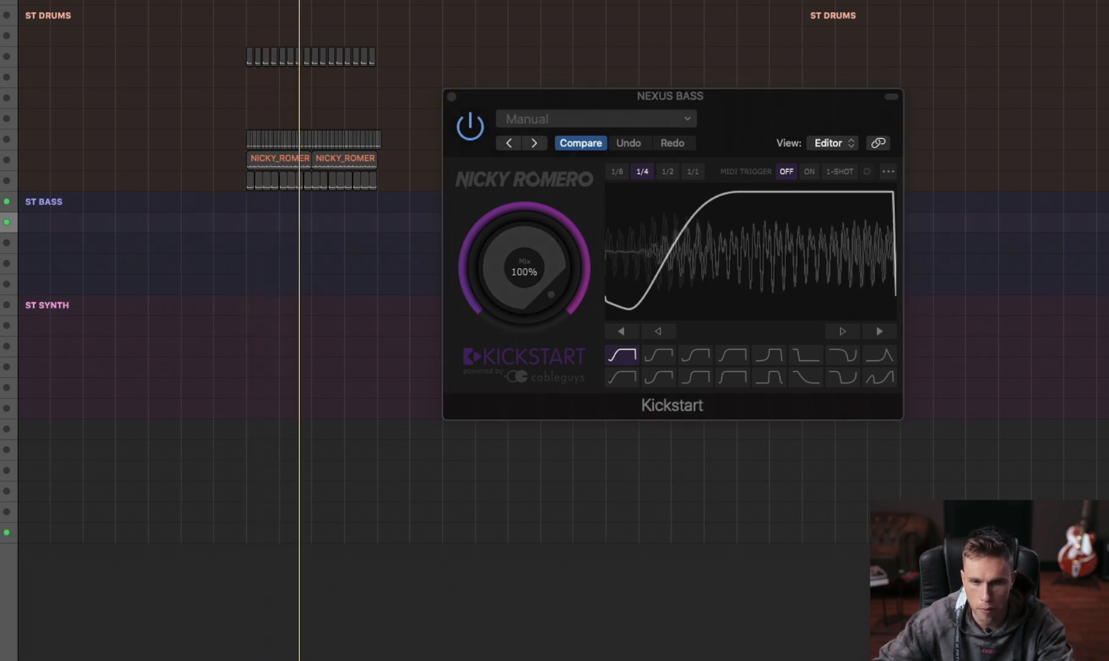
{"action": "left_click", "coordinate": [519, 231]}
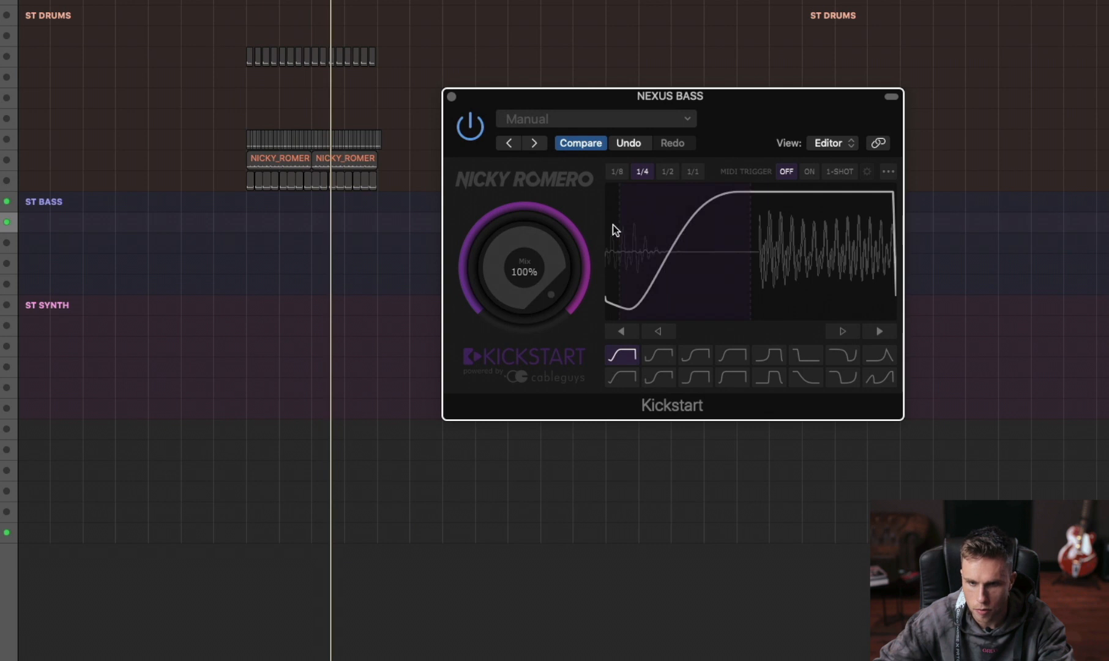
{"action": "key", "text": "space"}
{"action": "left_click_drag", "start_coordinate": [704, 98], "coordinate": [597, 290]}
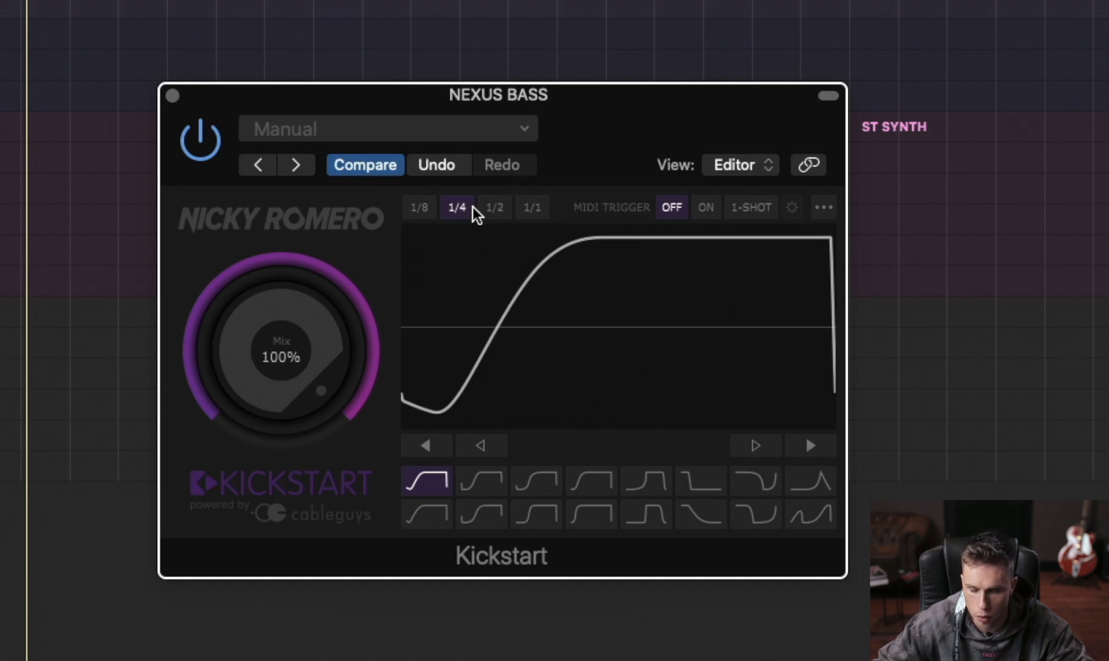
{"action": "left_click_drag", "start_coordinate": [614, 144], "coordinate": [634, 76]}
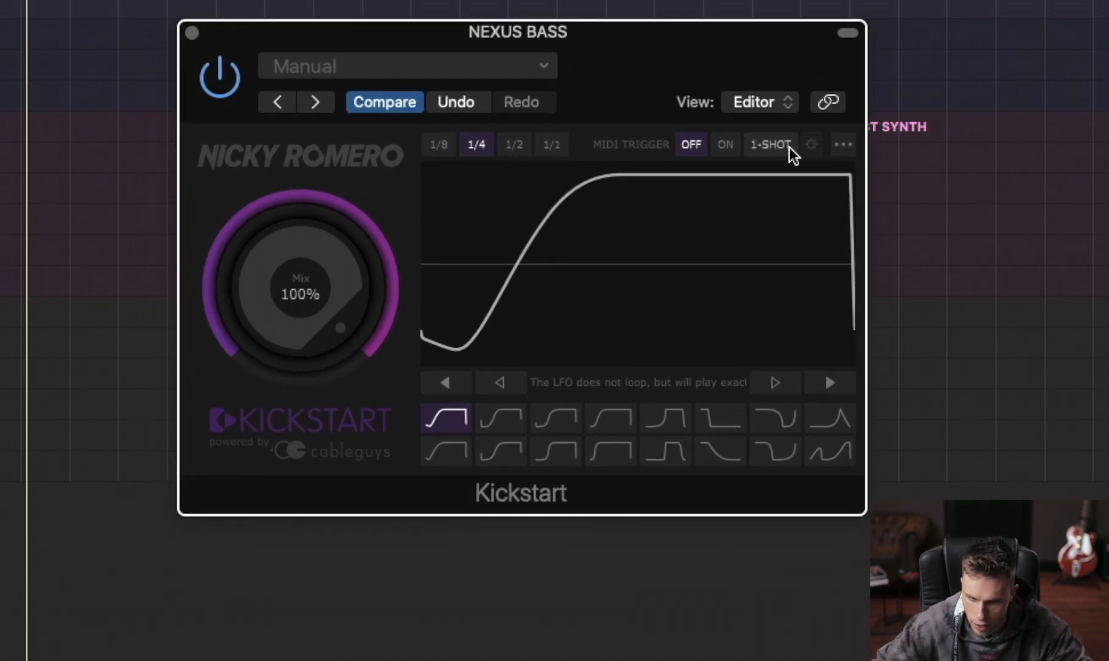
Turn on Kickstart's MIDI trigger, examine the MIDI port choices in its retrigger options, and turn the trigger off again.
{"action": "left_click", "coordinate": [730, 148]}
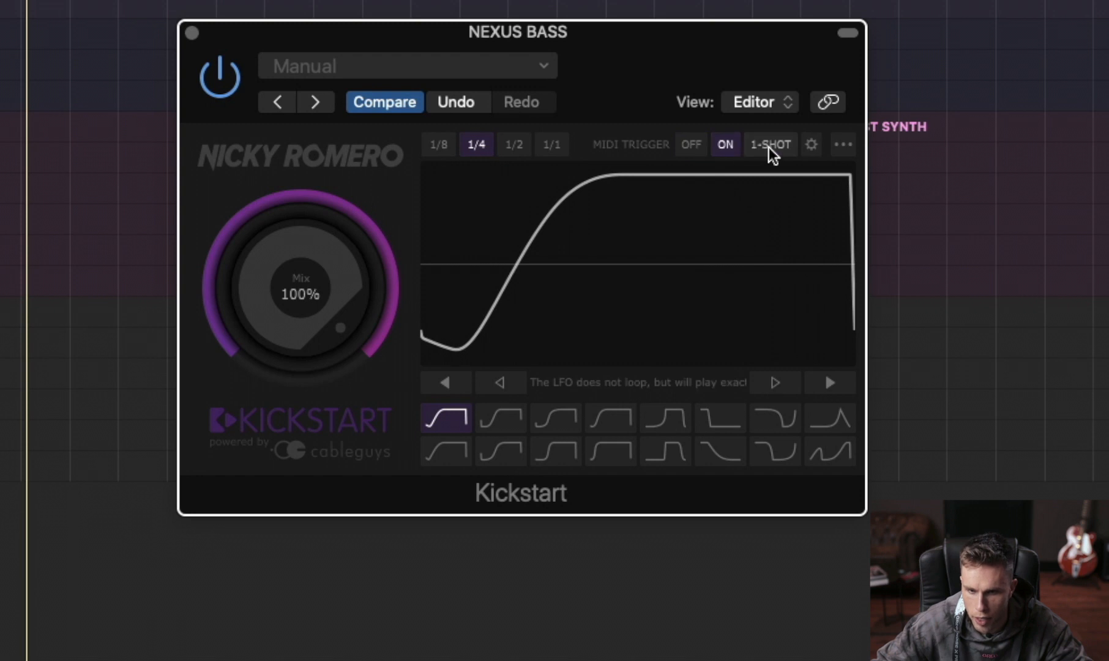
{"action": "left_click", "coordinate": [808, 146]}
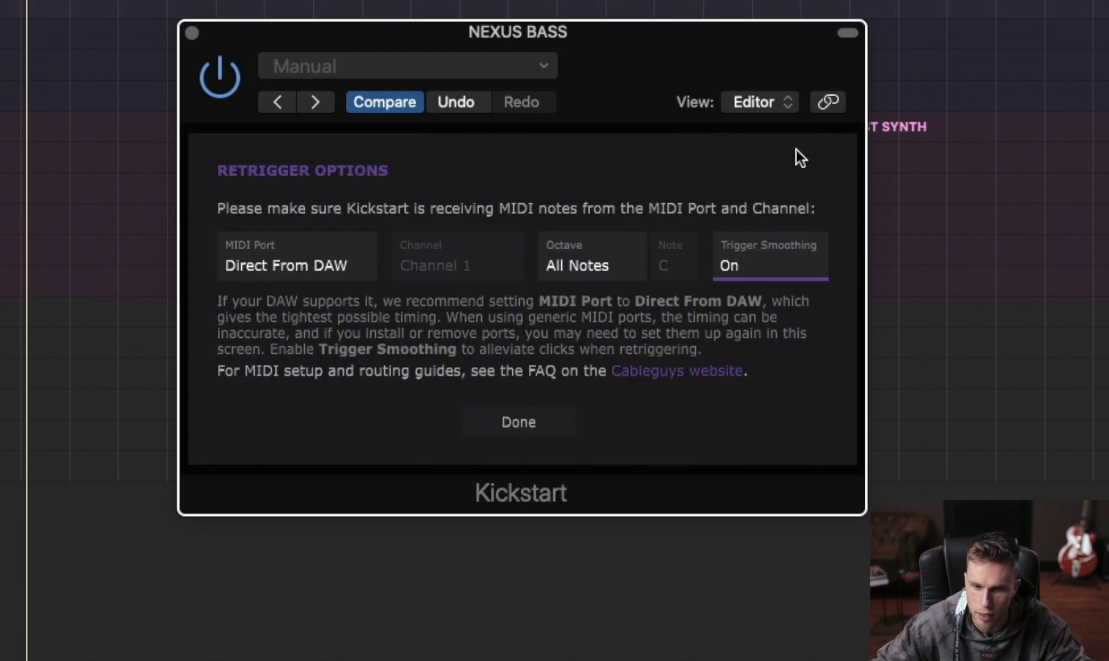
{"action": "left_click", "coordinate": [299, 262]}
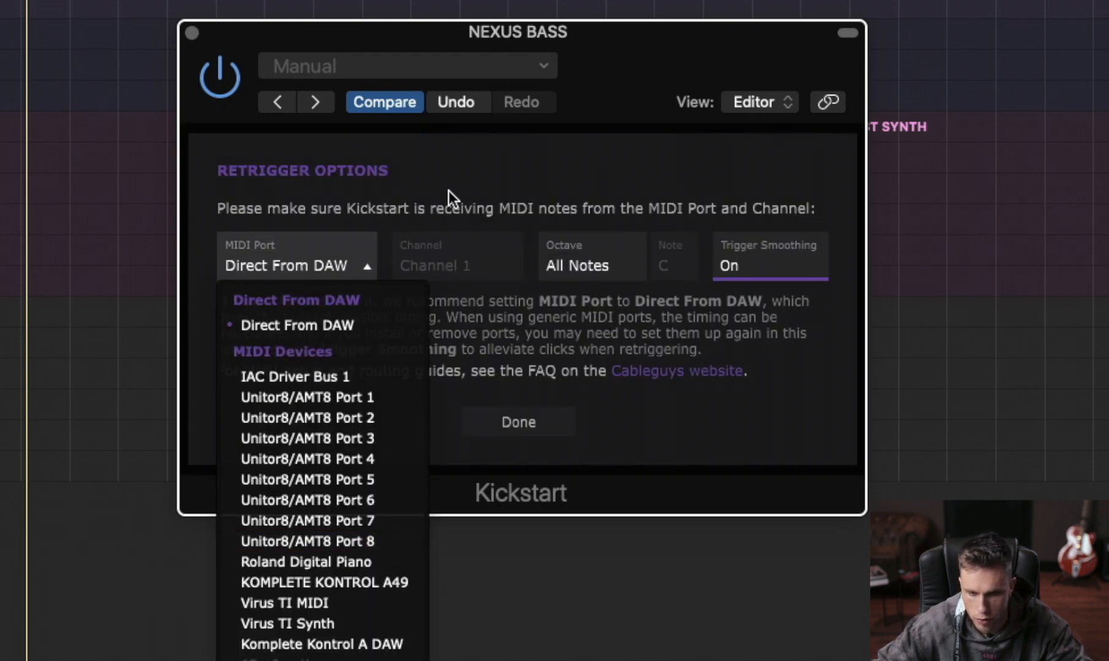
{"action": "left_click", "coordinate": [471, 189]}
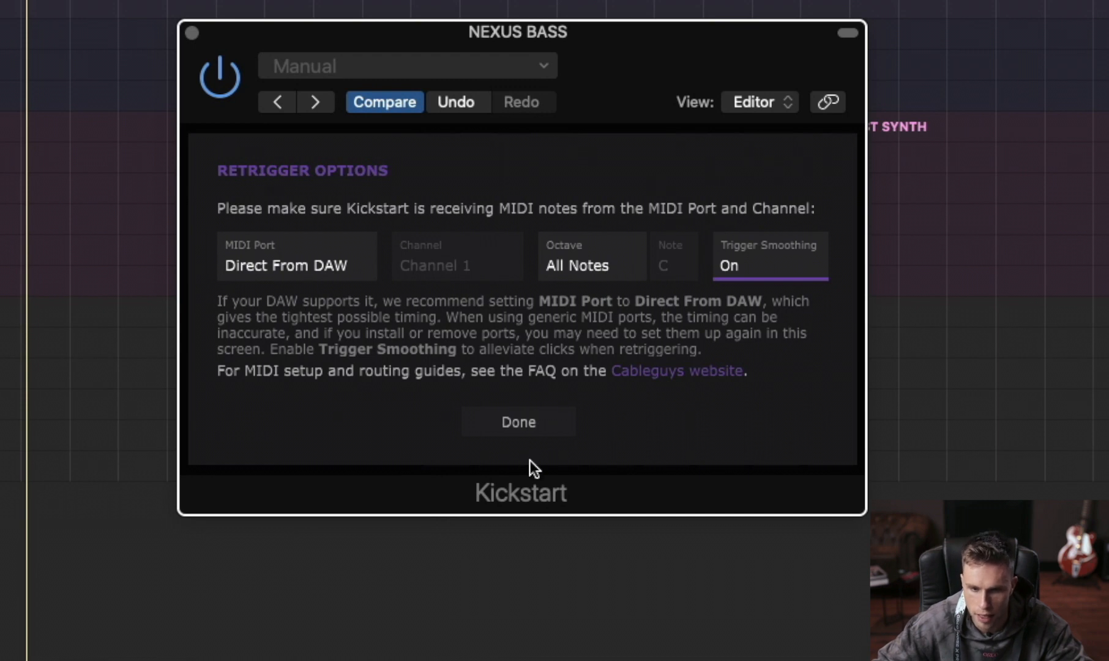
{"action": "left_click", "coordinate": [527, 428]}
{"action": "left_click", "coordinate": [698, 150]}
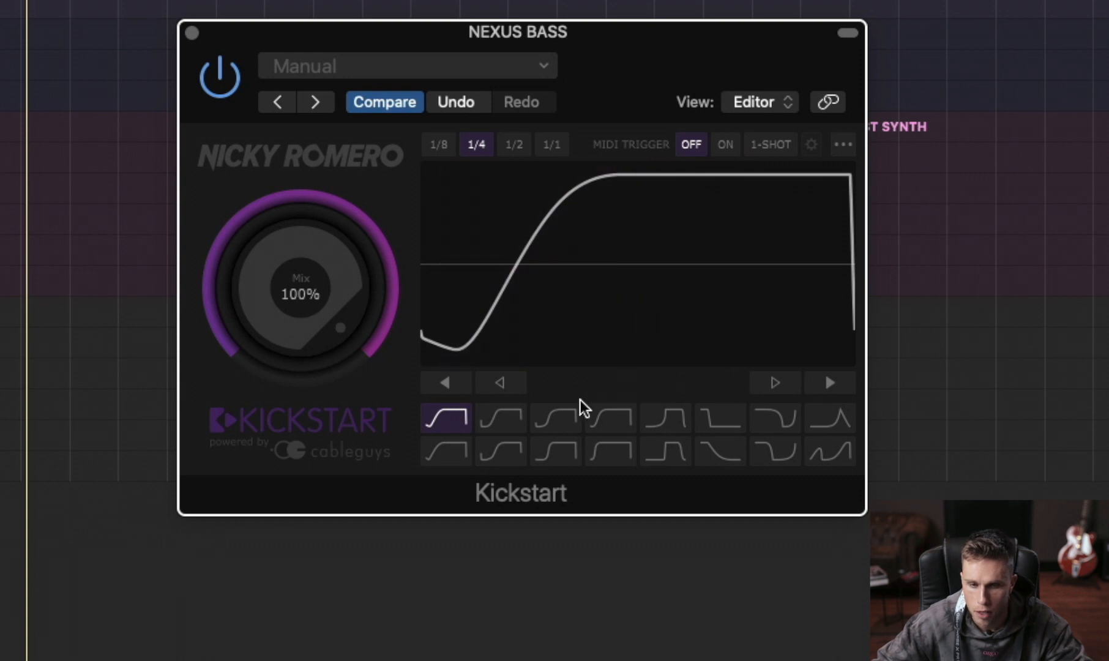
Audition several of Kickstart's preset volume curves, finishing on the second curve of the first row with the mix at 100%.
{"action": "left_click", "coordinate": [558, 453]}
{"action": "left_click", "coordinate": [612, 453]}
{"action": "left_click", "coordinate": [719, 452]}
{"action": "left_click", "coordinate": [701, 422]}
{"action": "left_click", "coordinate": [666, 421]}
{"action": "left_click", "coordinate": [595, 422]}
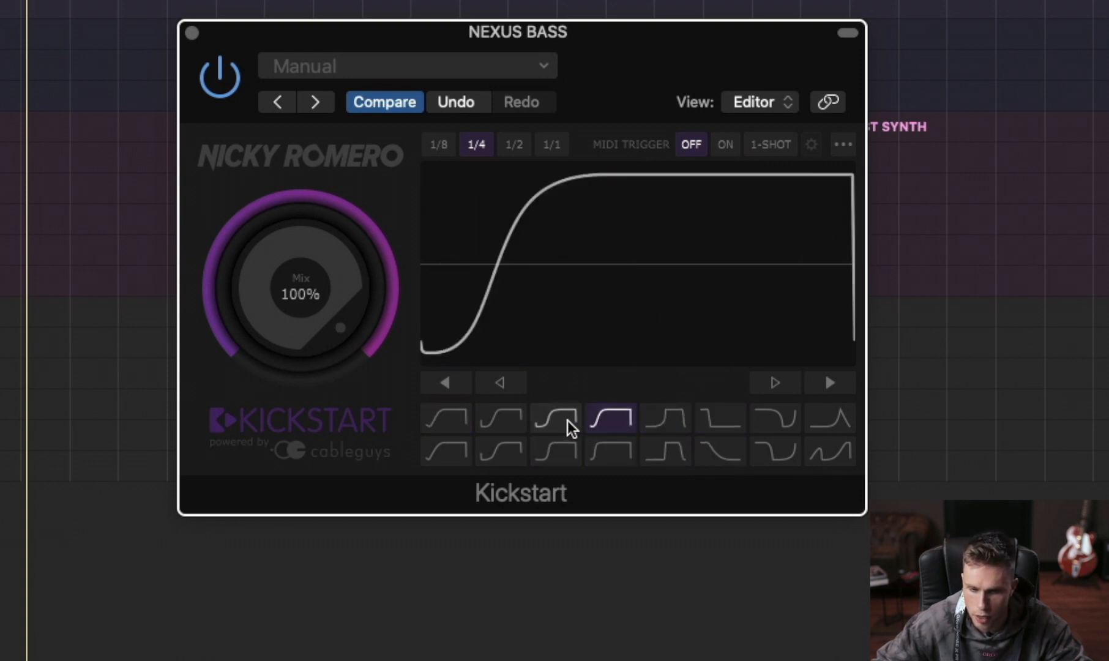
{"action": "left_click", "coordinate": [569, 421]}
{"action": "left_click", "coordinate": [502, 419]}
{"action": "left_click_drag", "start_coordinate": [359, 330], "coordinate": [309, 282]}
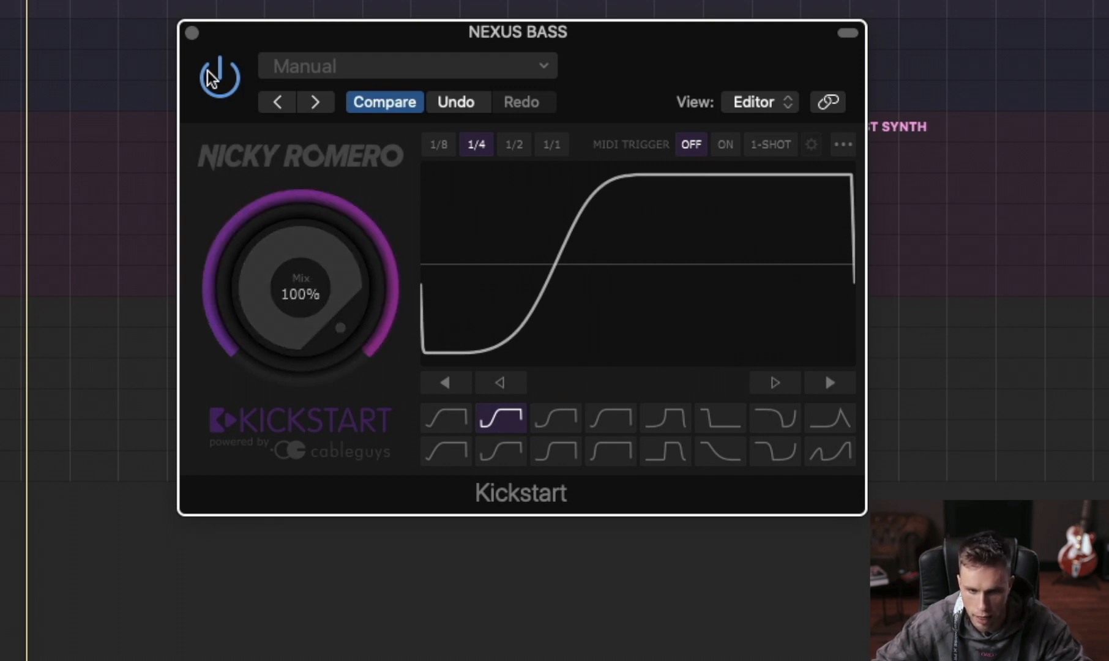
Close Kickstart and remove it from the NEXUS BASS channel.
{"action": "left_click", "coordinate": [198, 35]}
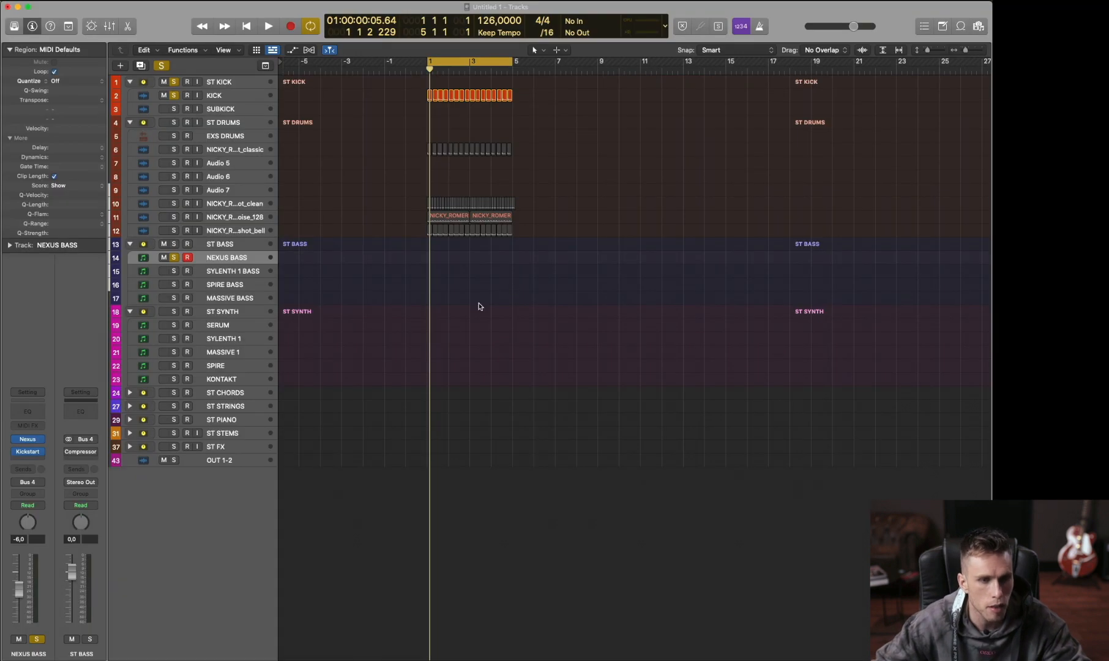
{"action": "left_click", "coordinate": [41, 454]}
{"action": "left_click", "coordinate": [61, 421]}
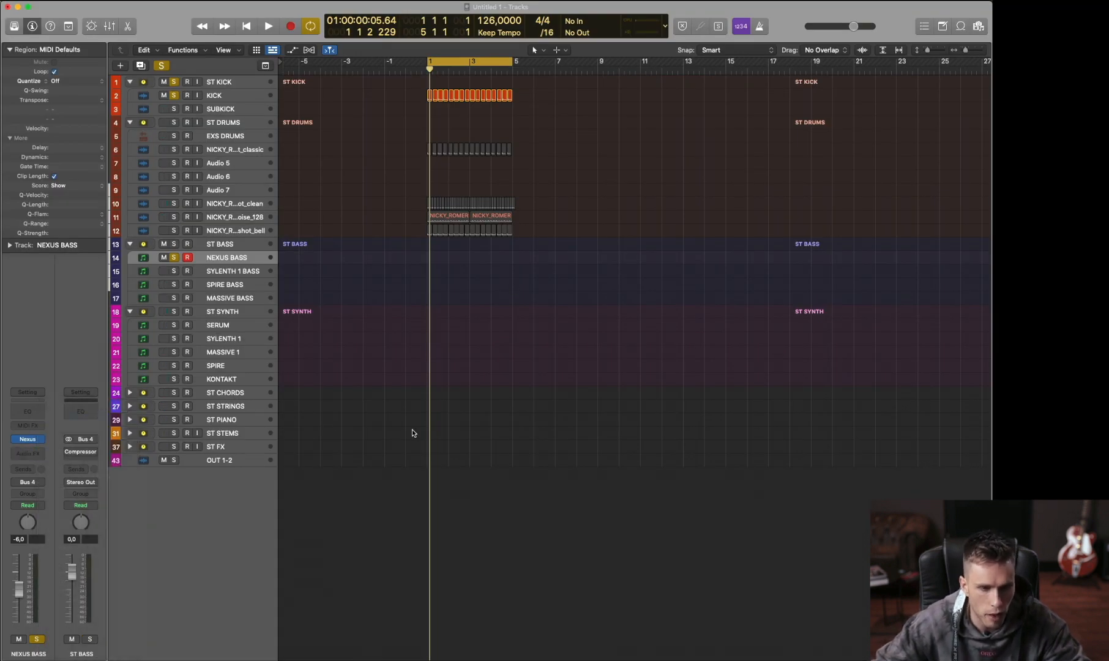